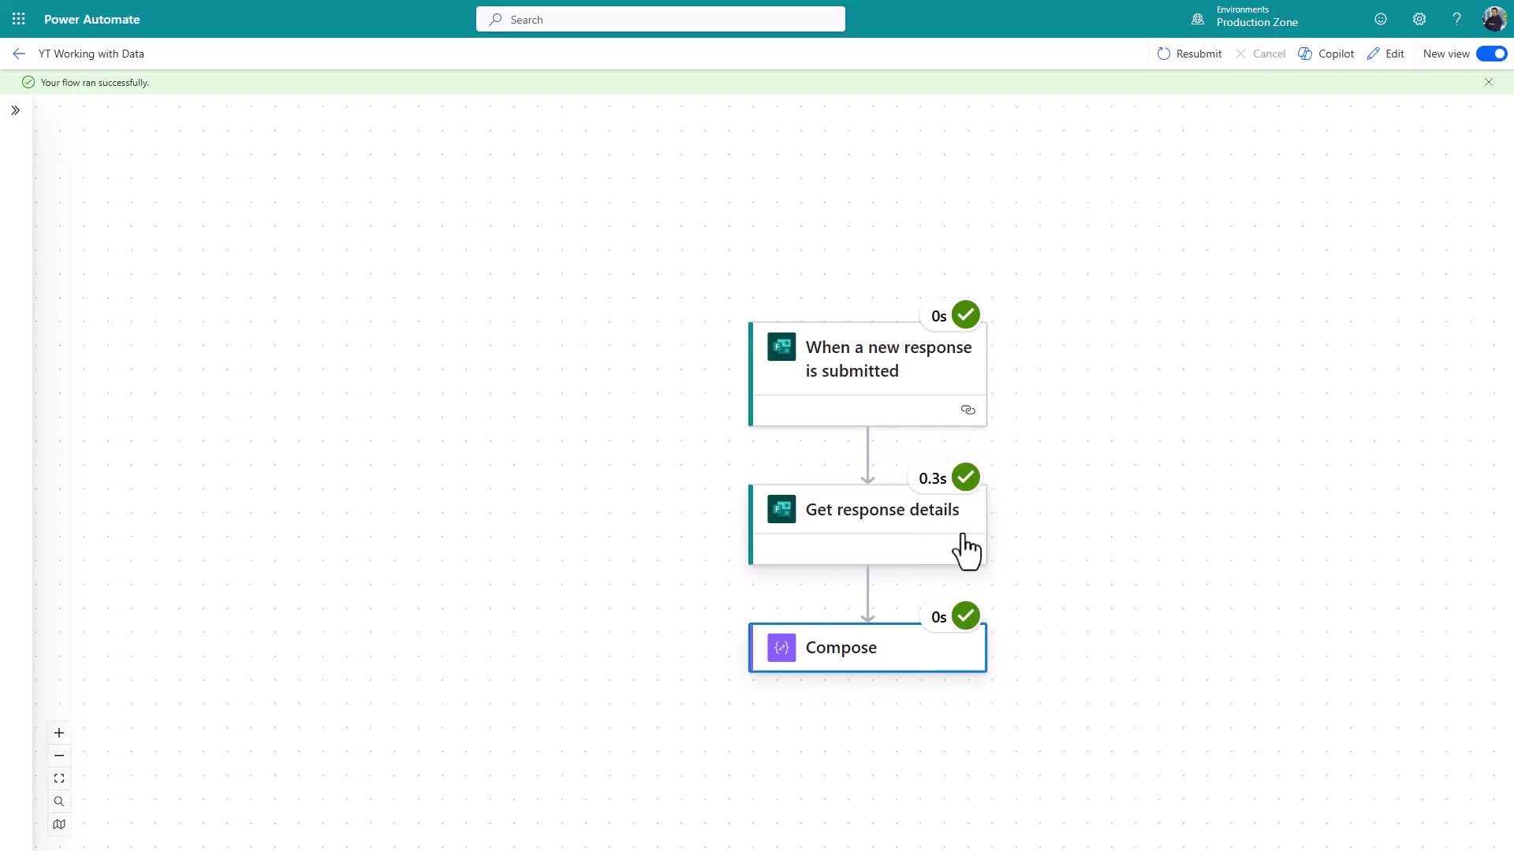
# Inspect the Compose run details, highlighting the greeting text and the ["Option 1","Option 3"] array.
pyautogui.click(863, 668)
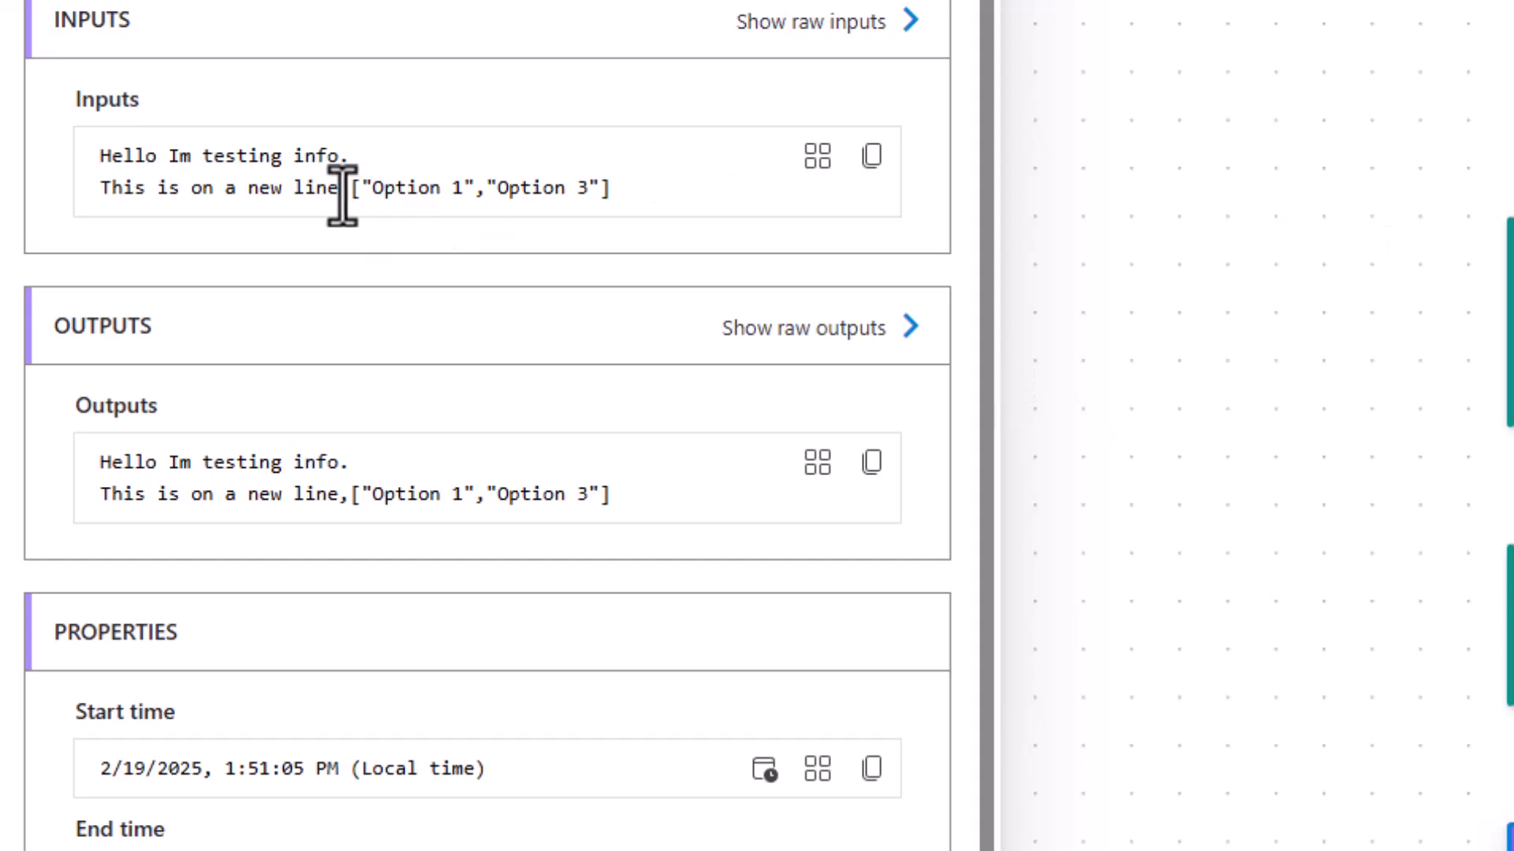
pyautogui.moveTo(339, 188); pyautogui.dragTo(101, 155)
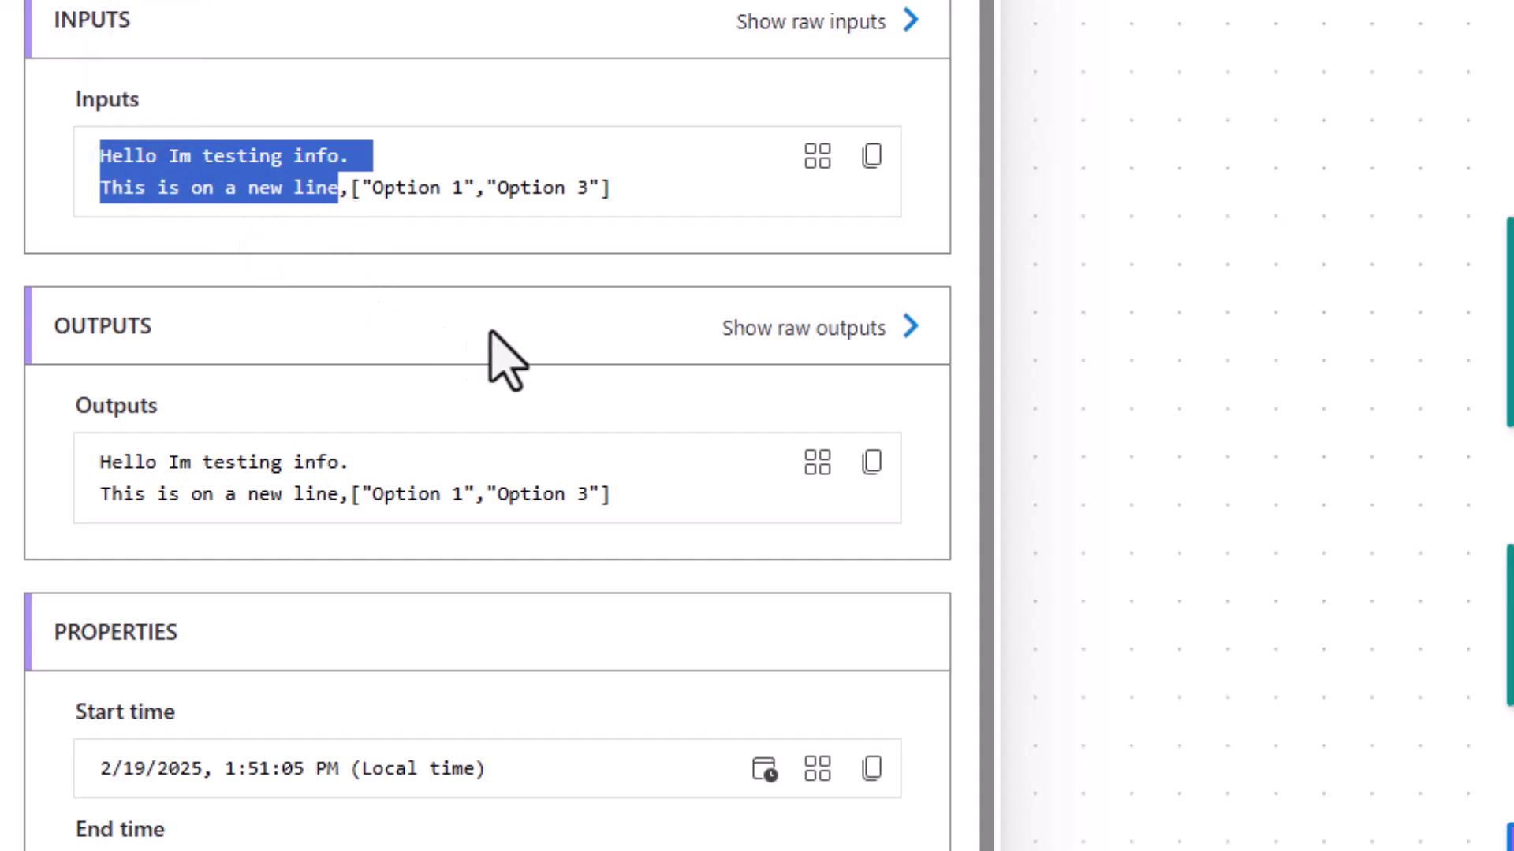
pyautogui.moveTo(636, 207); pyautogui.dragTo(351, 223)
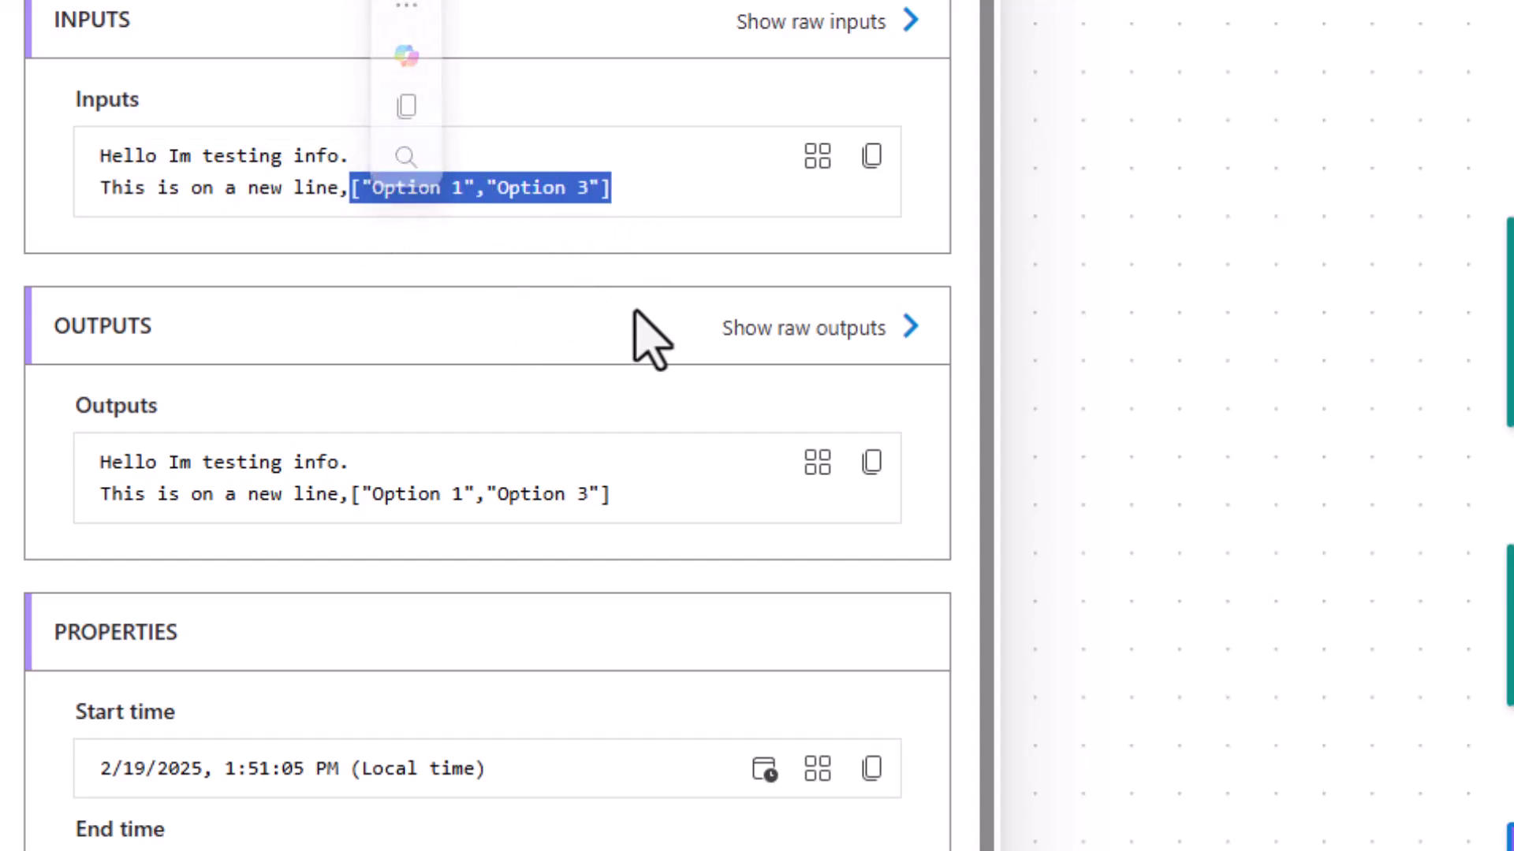
pyautogui.click(659, 197)
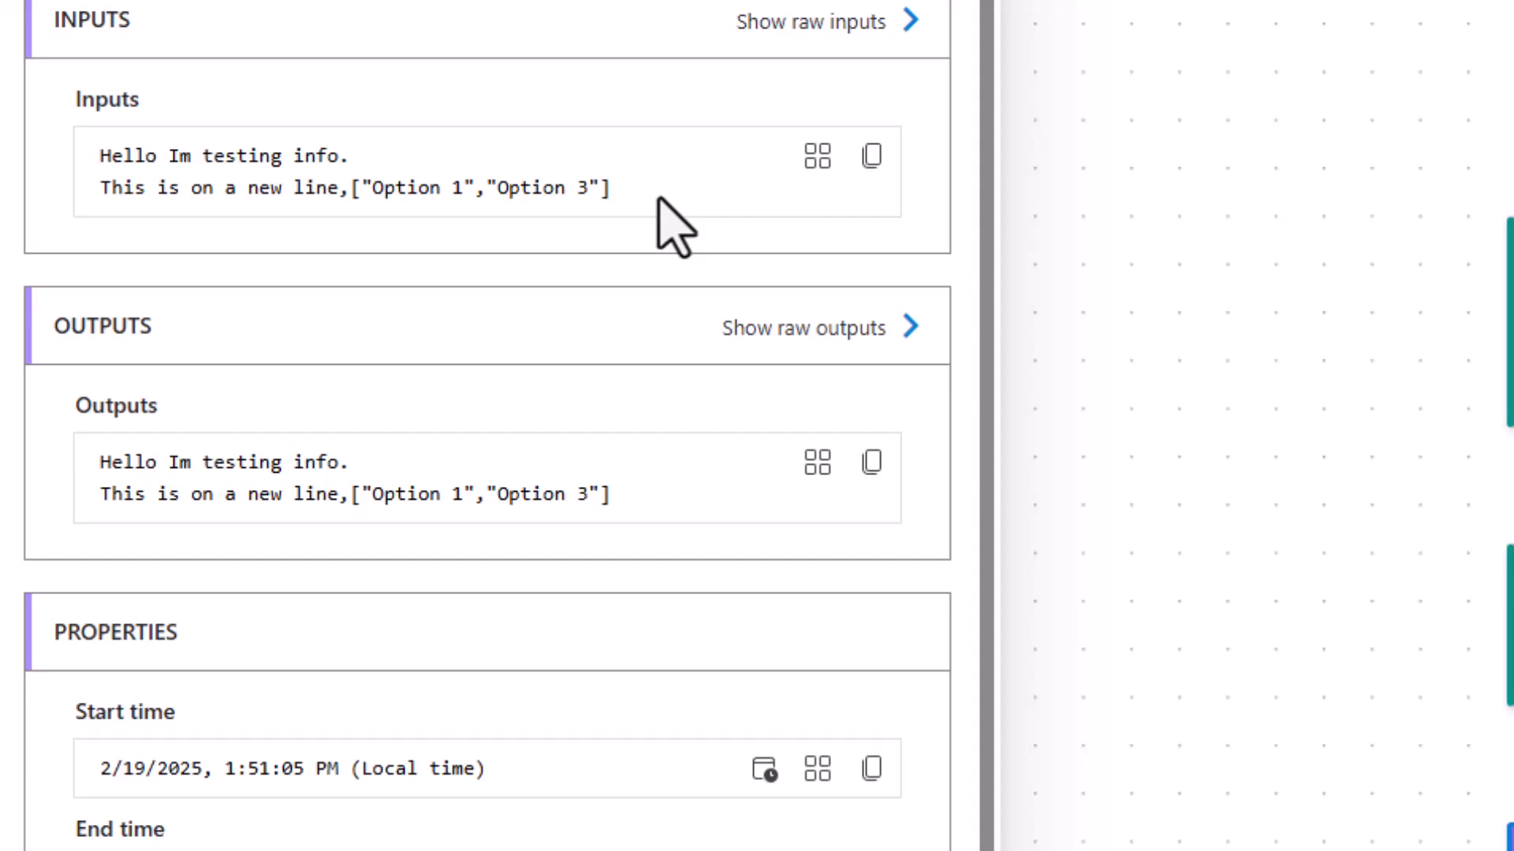
pyautogui.moveTo(663, 194); pyautogui.dragTo(441, 198)
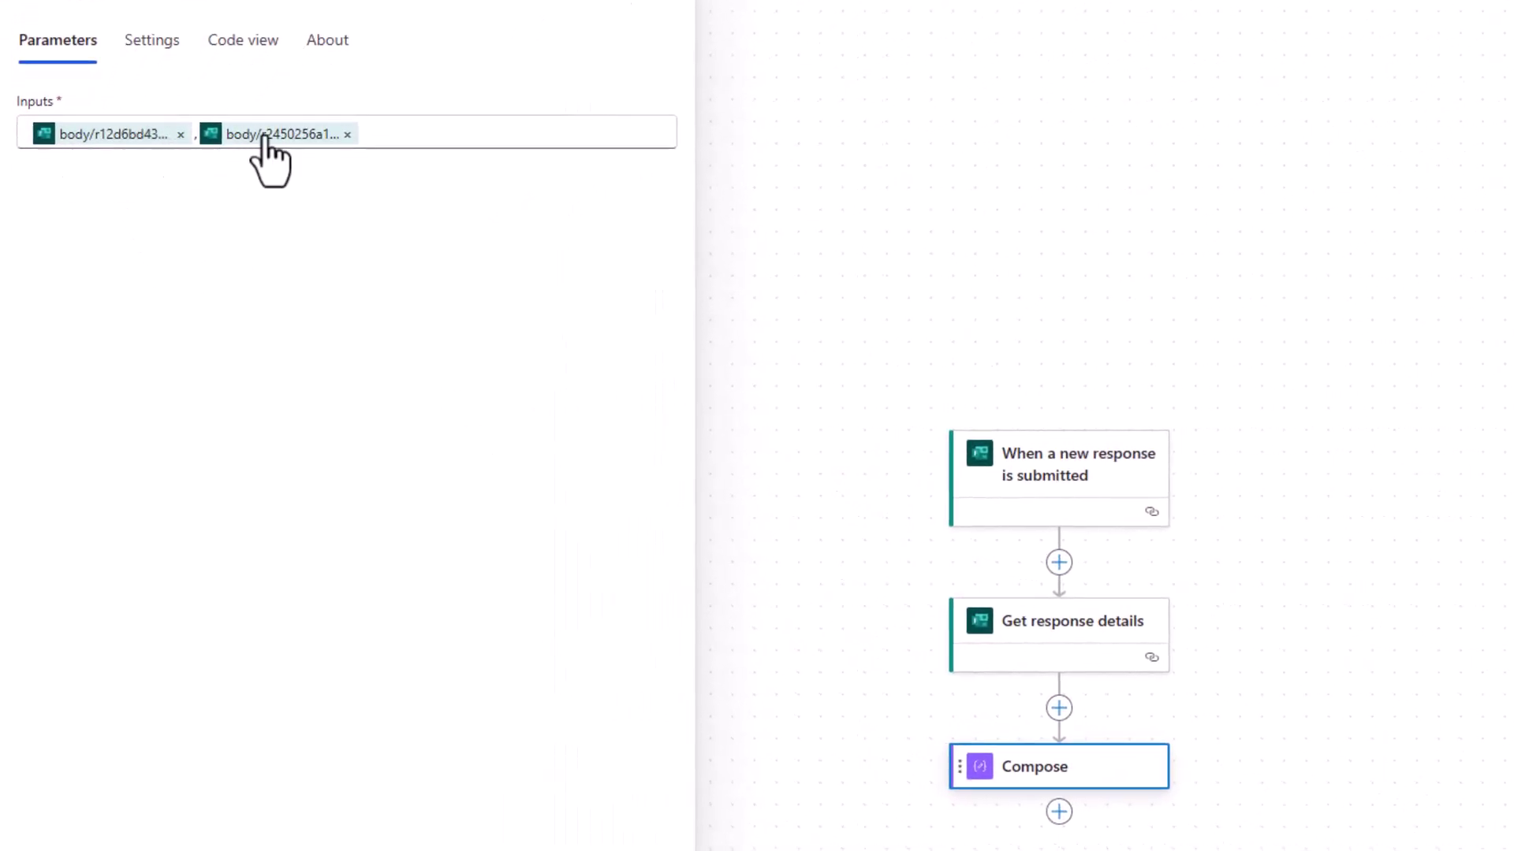
# Delete the first dynamic response token from the Compose Inputs field, keeping only the second.
pyautogui.click(447, 134)
pyautogui.click(674, 112)
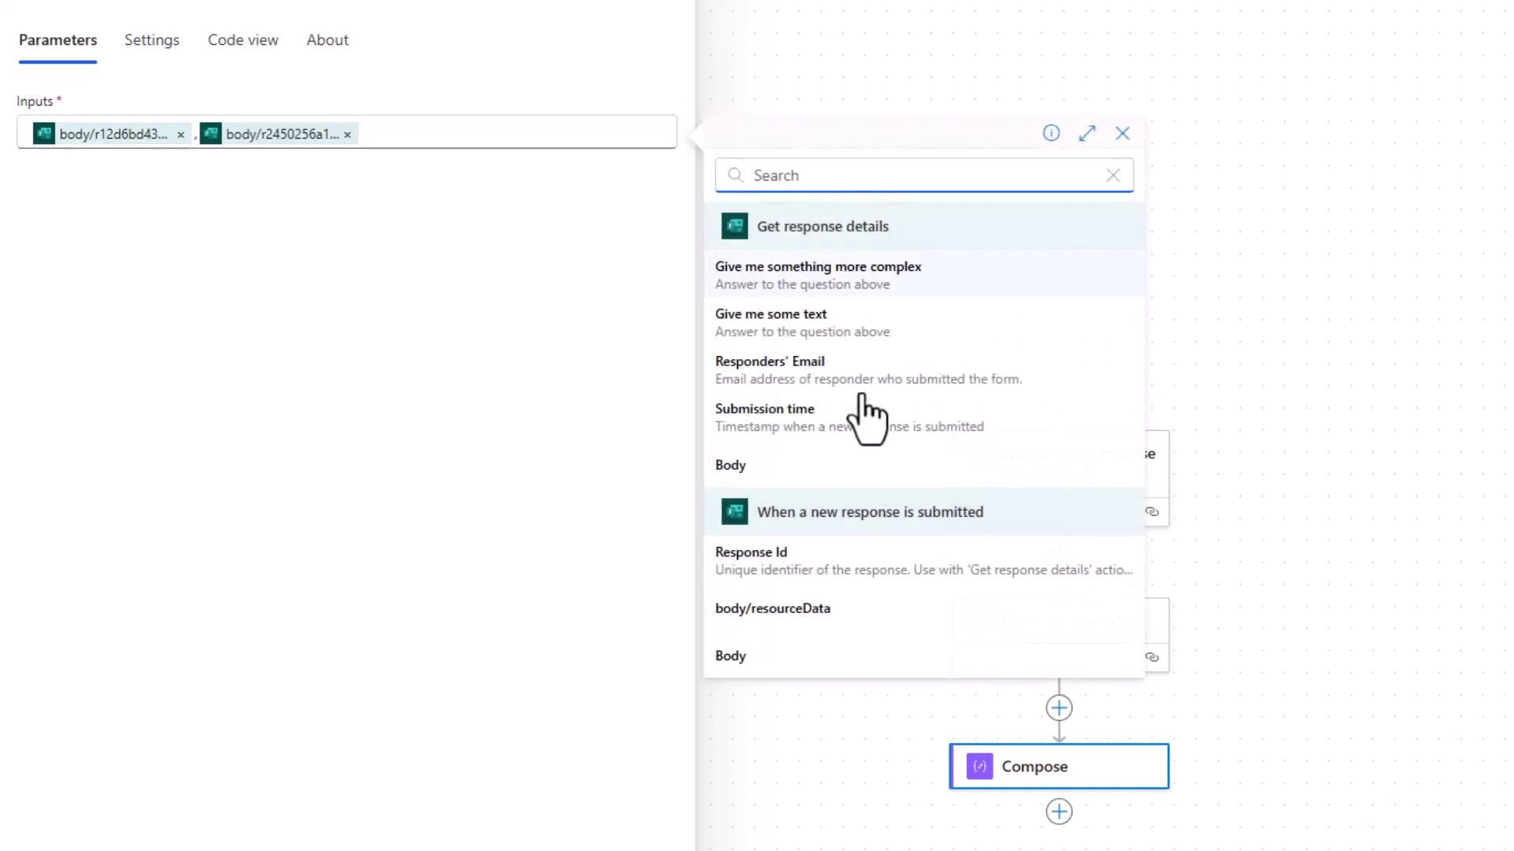
pyautogui.moveTo(925, 226); pyautogui.dragTo(706, 233)
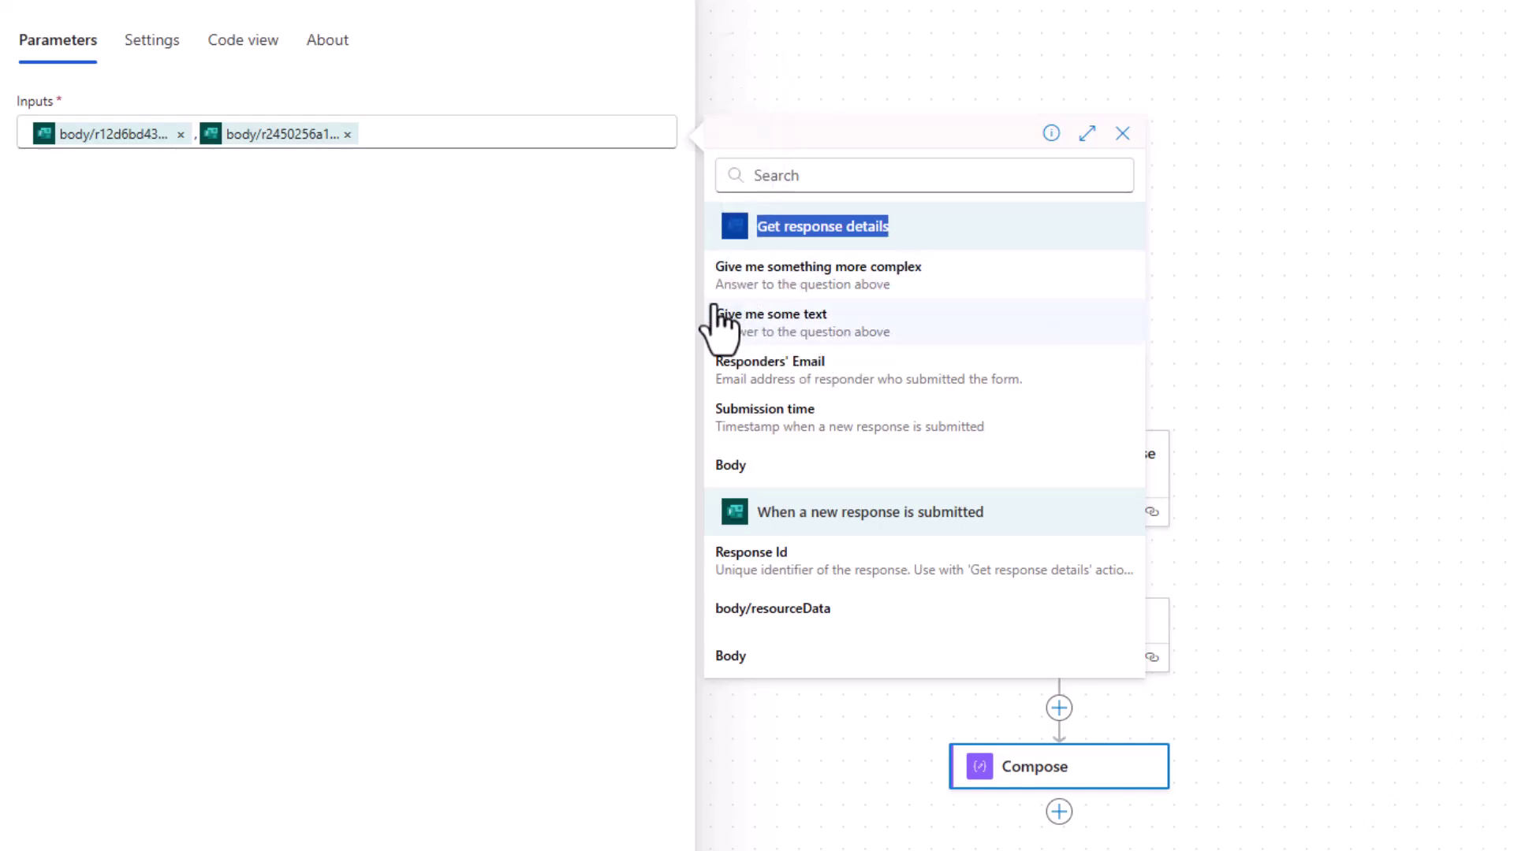
pyautogui.click(180, 135)
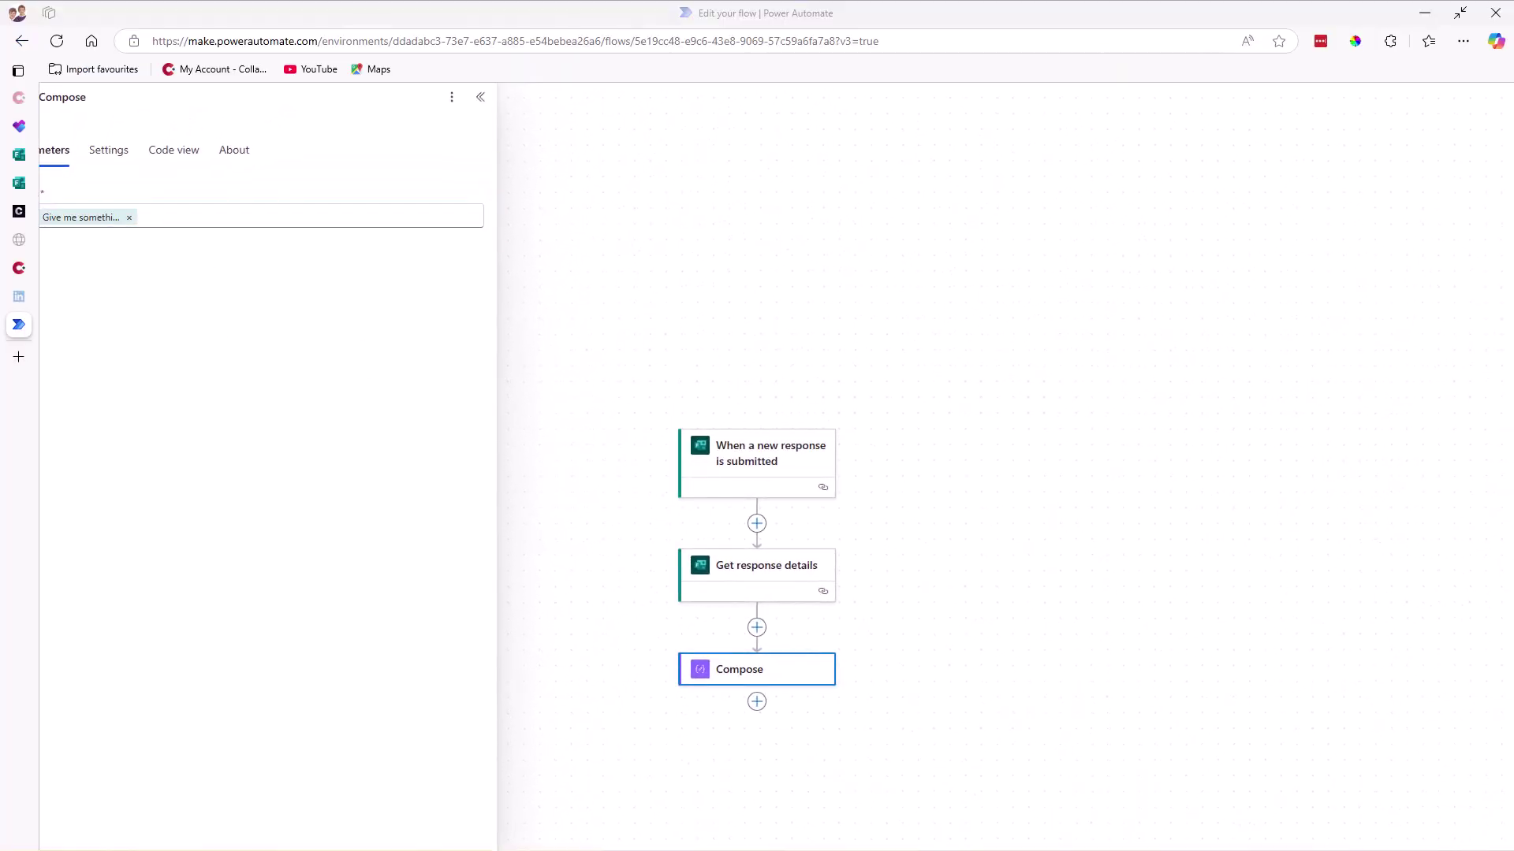
pyautogui.hotkey('alt', 'space')
pyautogui.moveTo(979, 178); pyautogui.dragTo(968, 129)
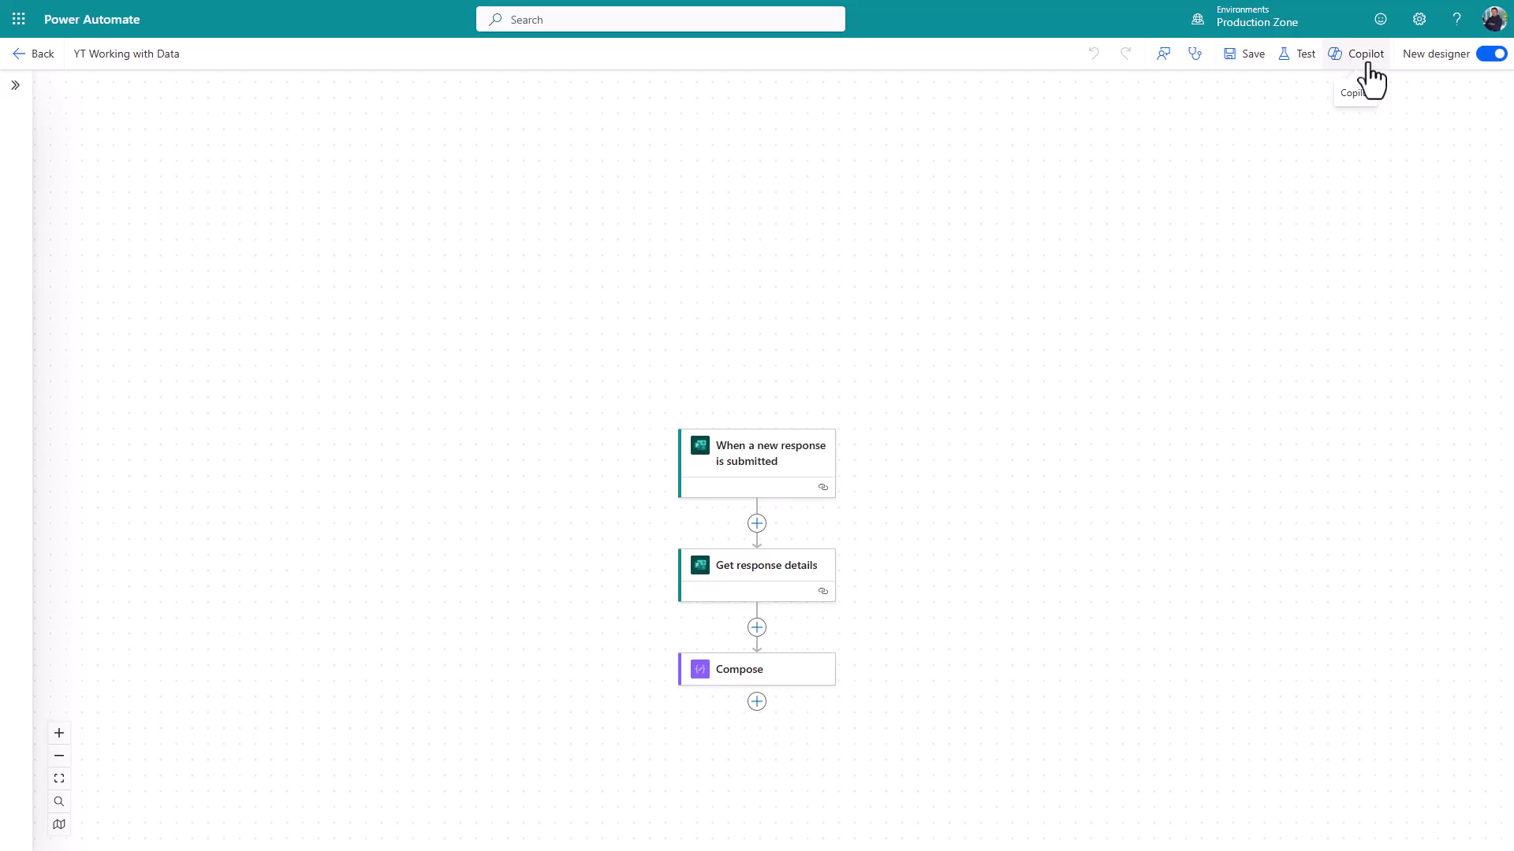
pyautogui.click(1369, 66)
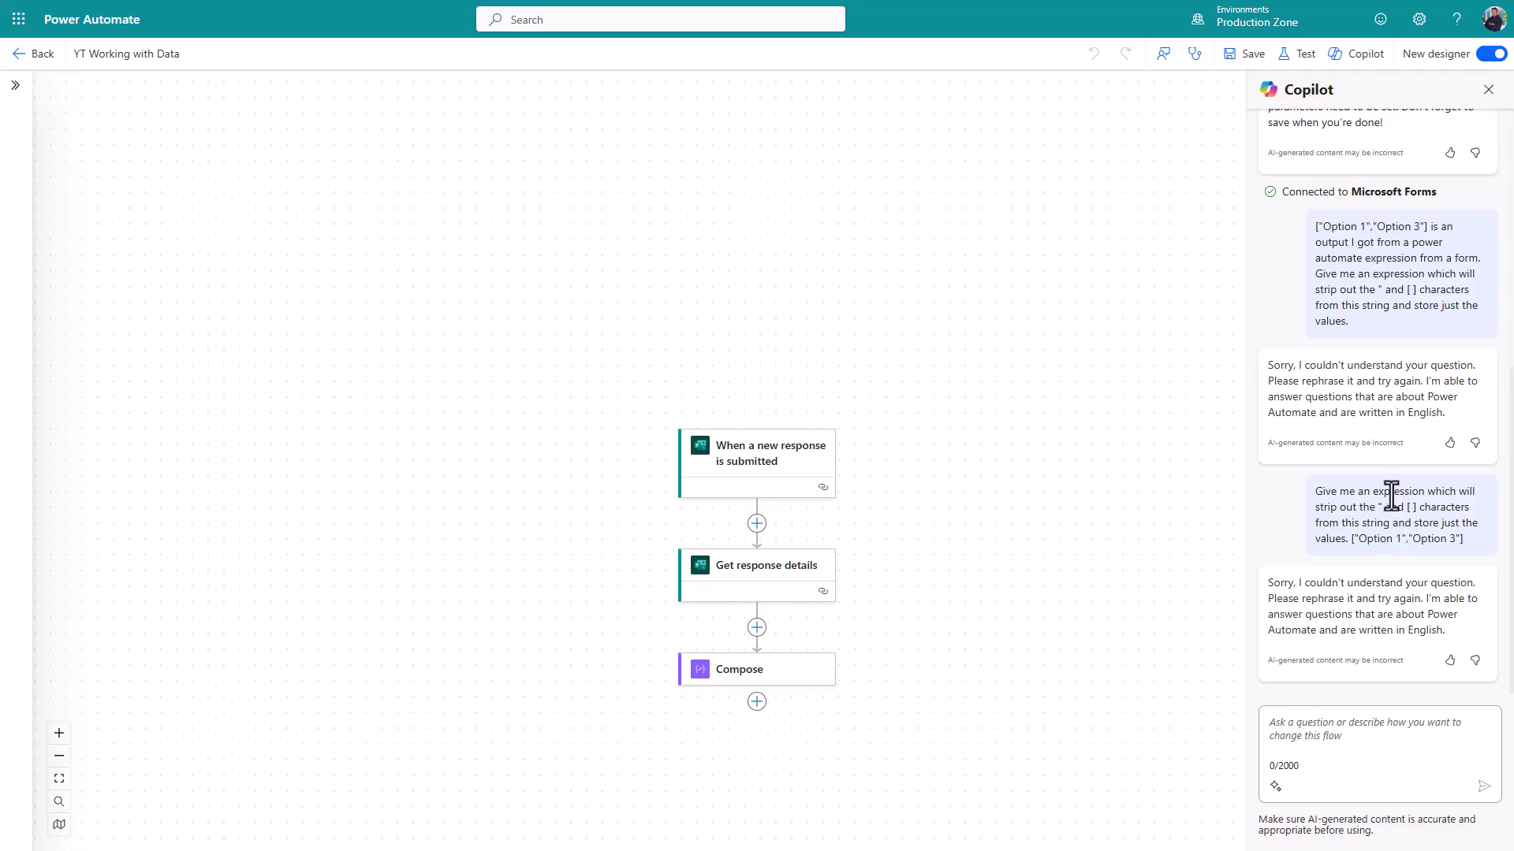
pyautogui.click(1489, 89)
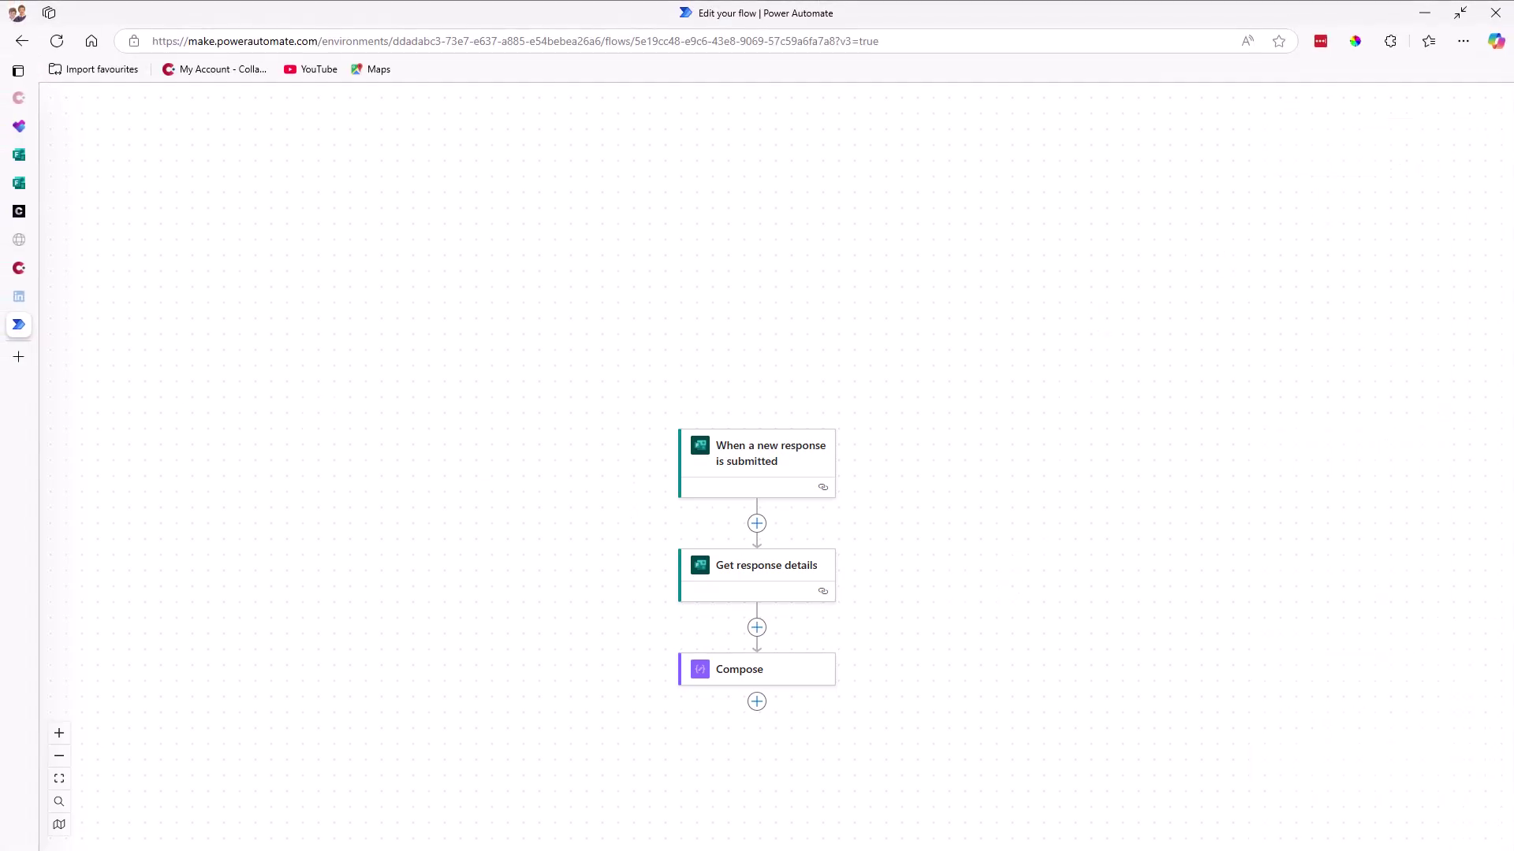
# Paste the expression request and the ["Option 1","Option 3"] array into the ChatGPT companion.
pyautogui.hotkey('alt', 'space')
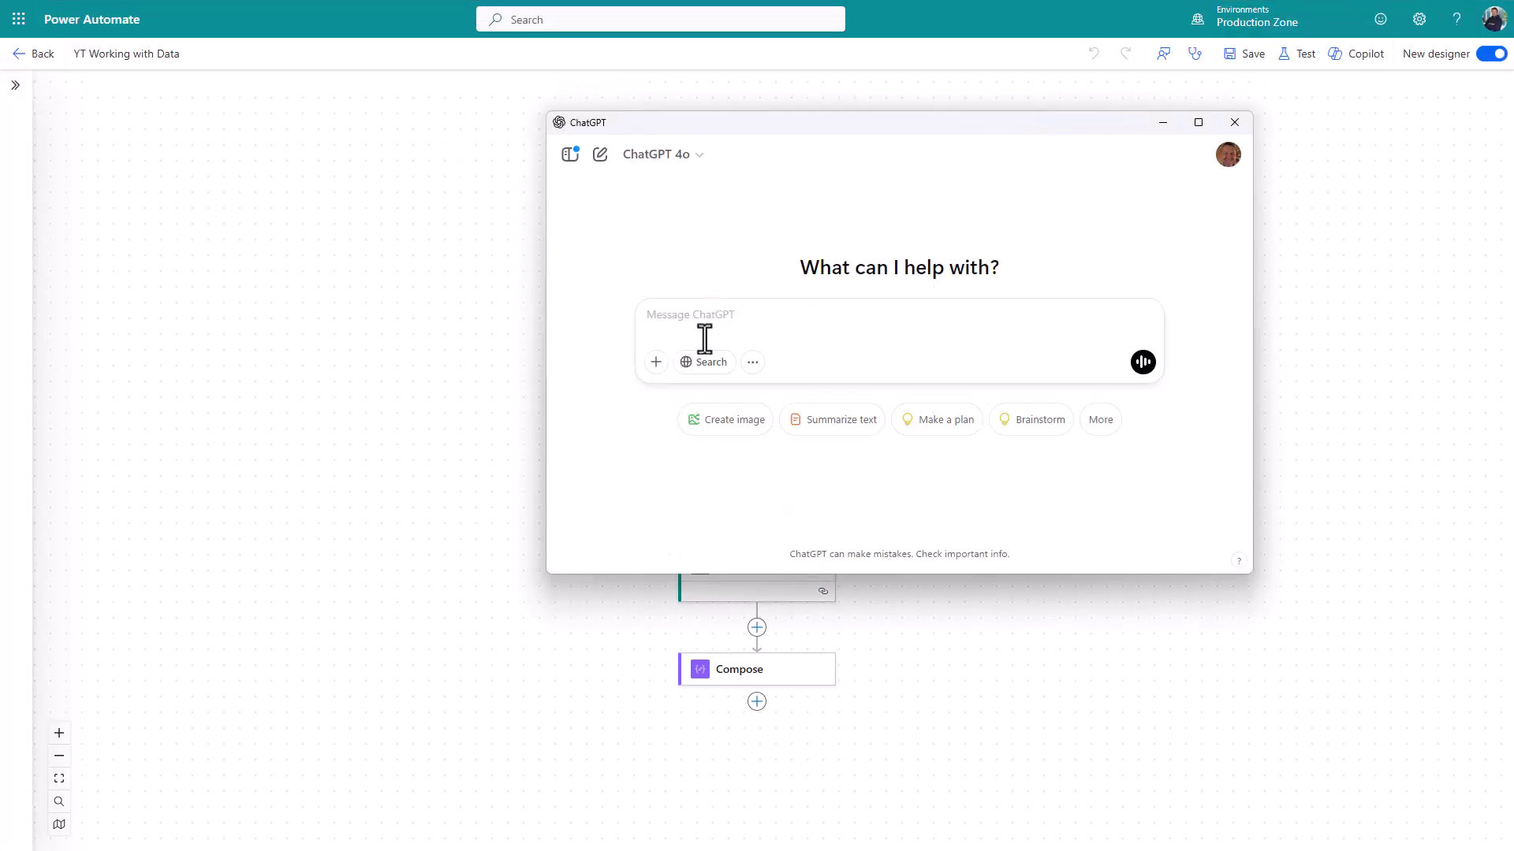
pyautogui.write('Give me an expression which will strip out the " and [ ] characters from this string and store just the values.')
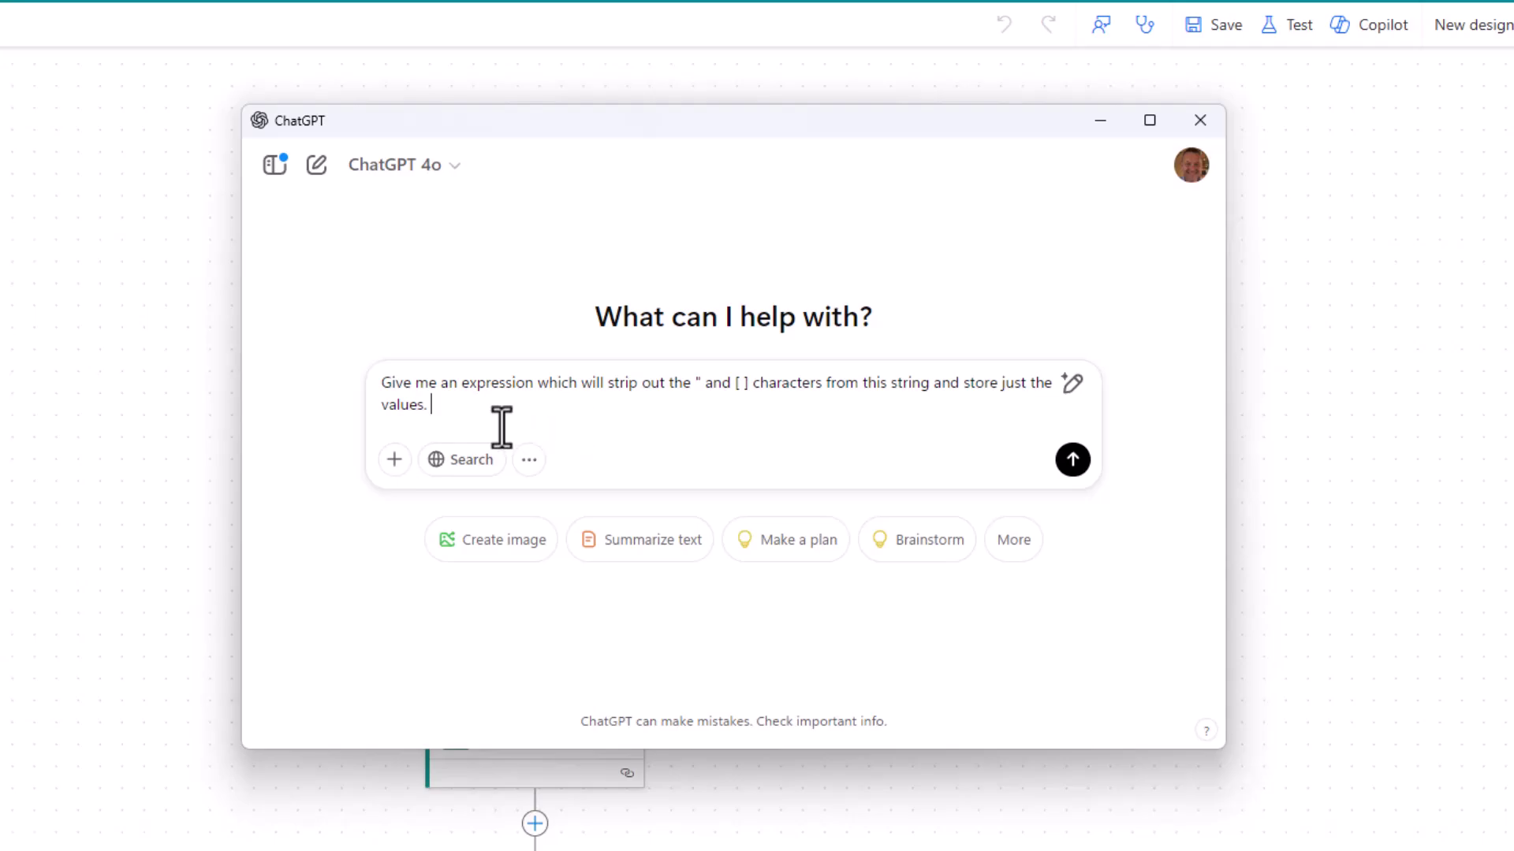
pyautogui.write('["Option 1","Option 3"]')
# Add 'Act as a power automate expert and give me advice on expressions I can use.' above the prompt and send it.
pyautogui.hotkey('shift', 'Return')
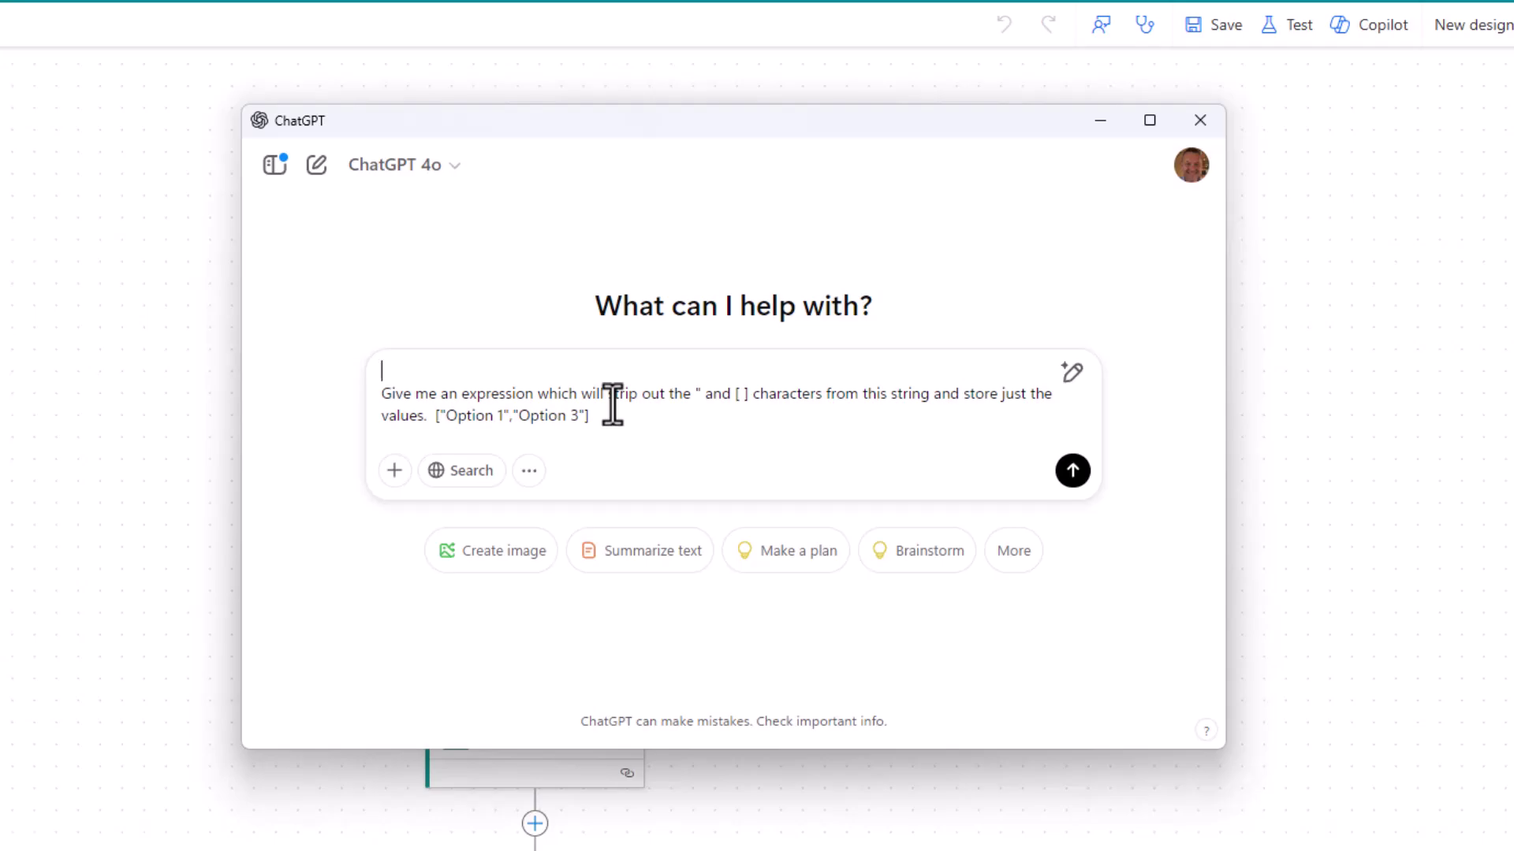
pyautogui.write('Act as a power automate expert and give me advice on expressions I can use.')
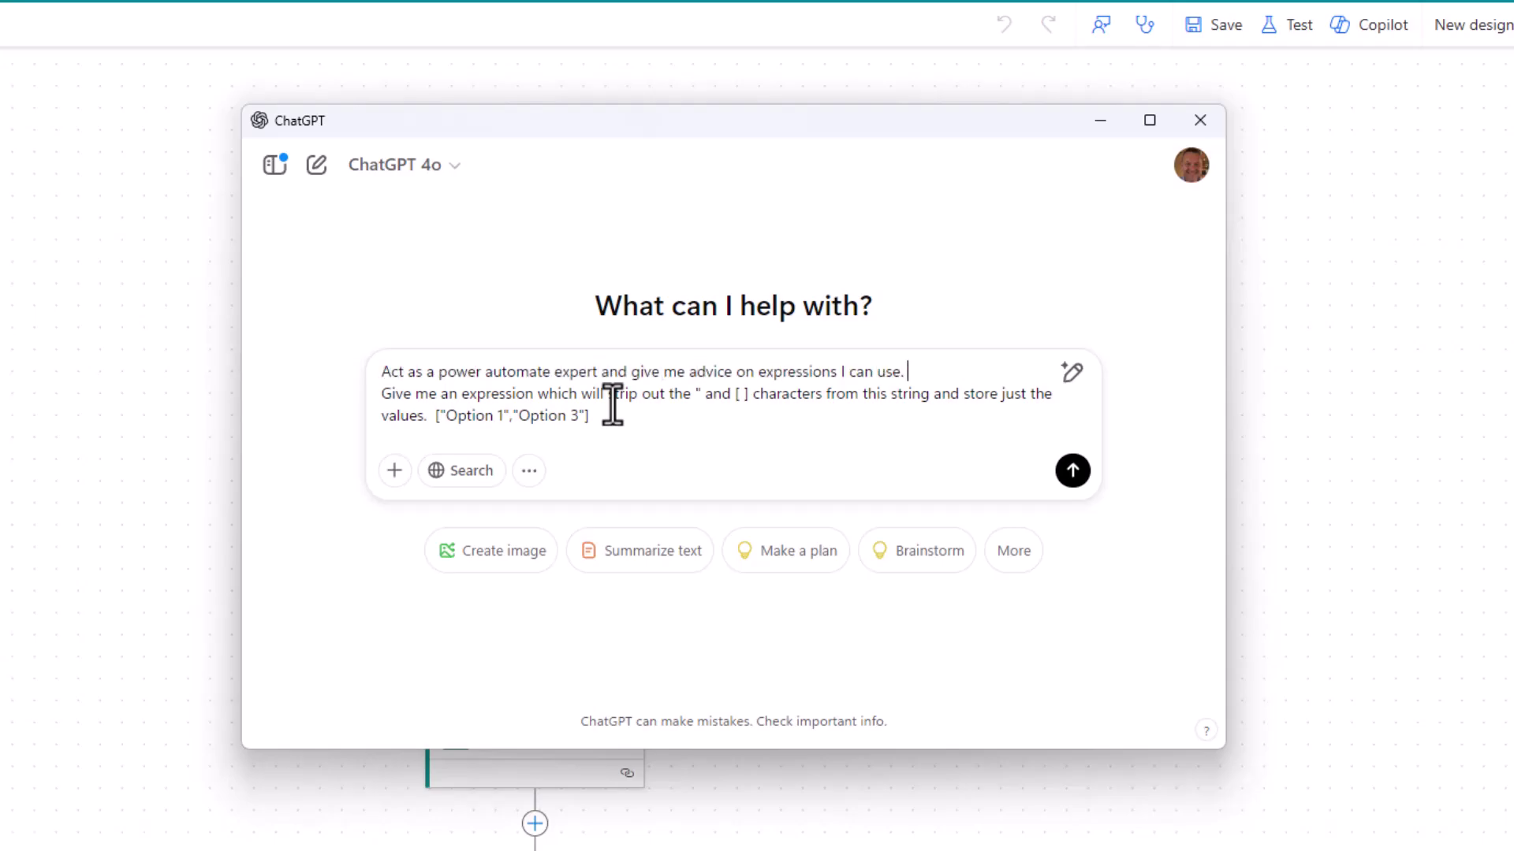
pyautogui.hotkey('shift', 'Return')
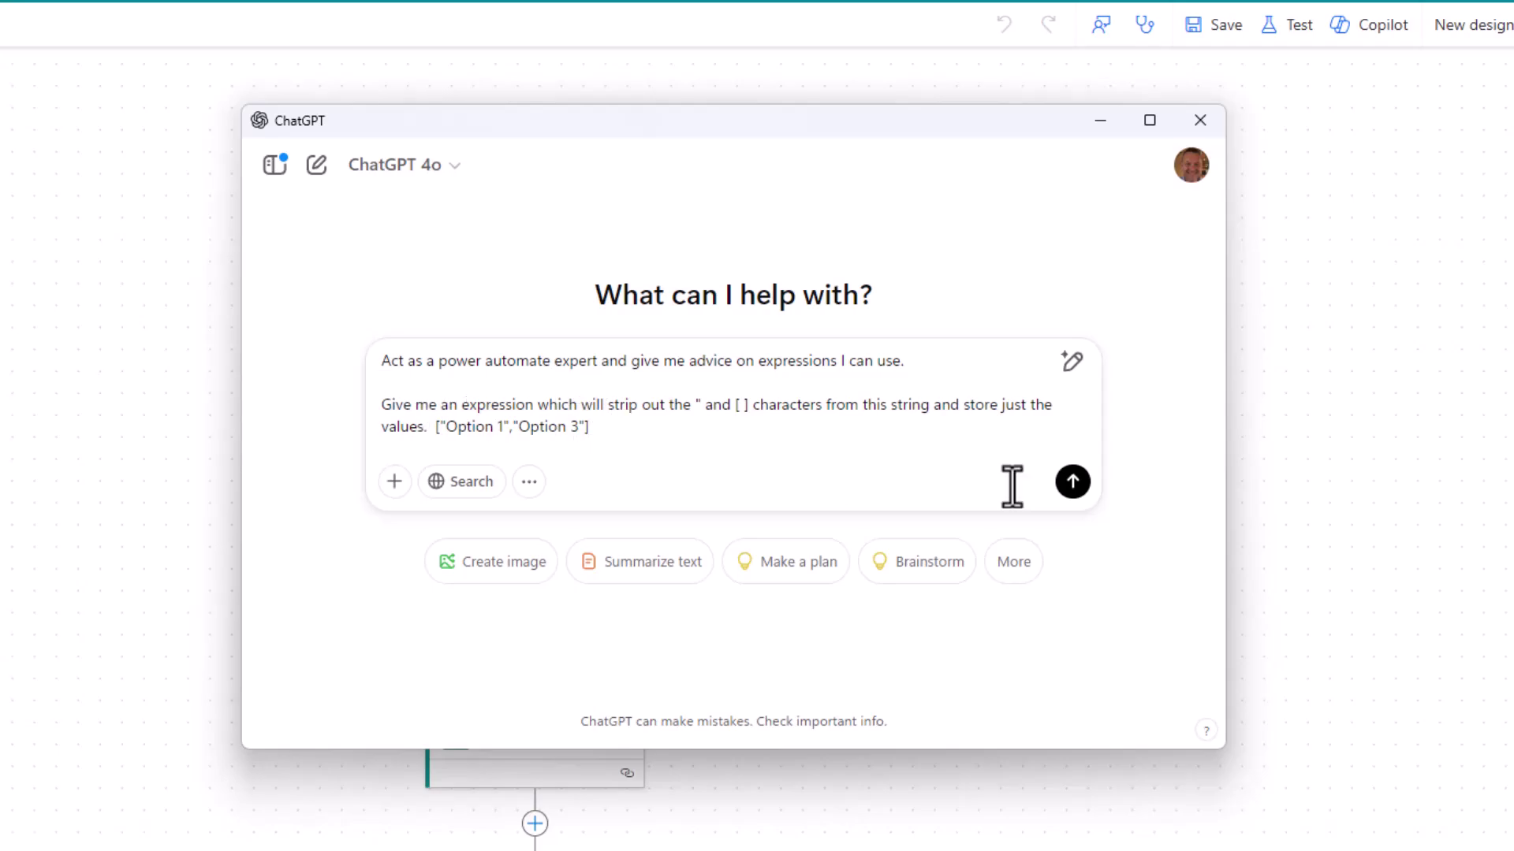
pyautogui.click(1064, 490)
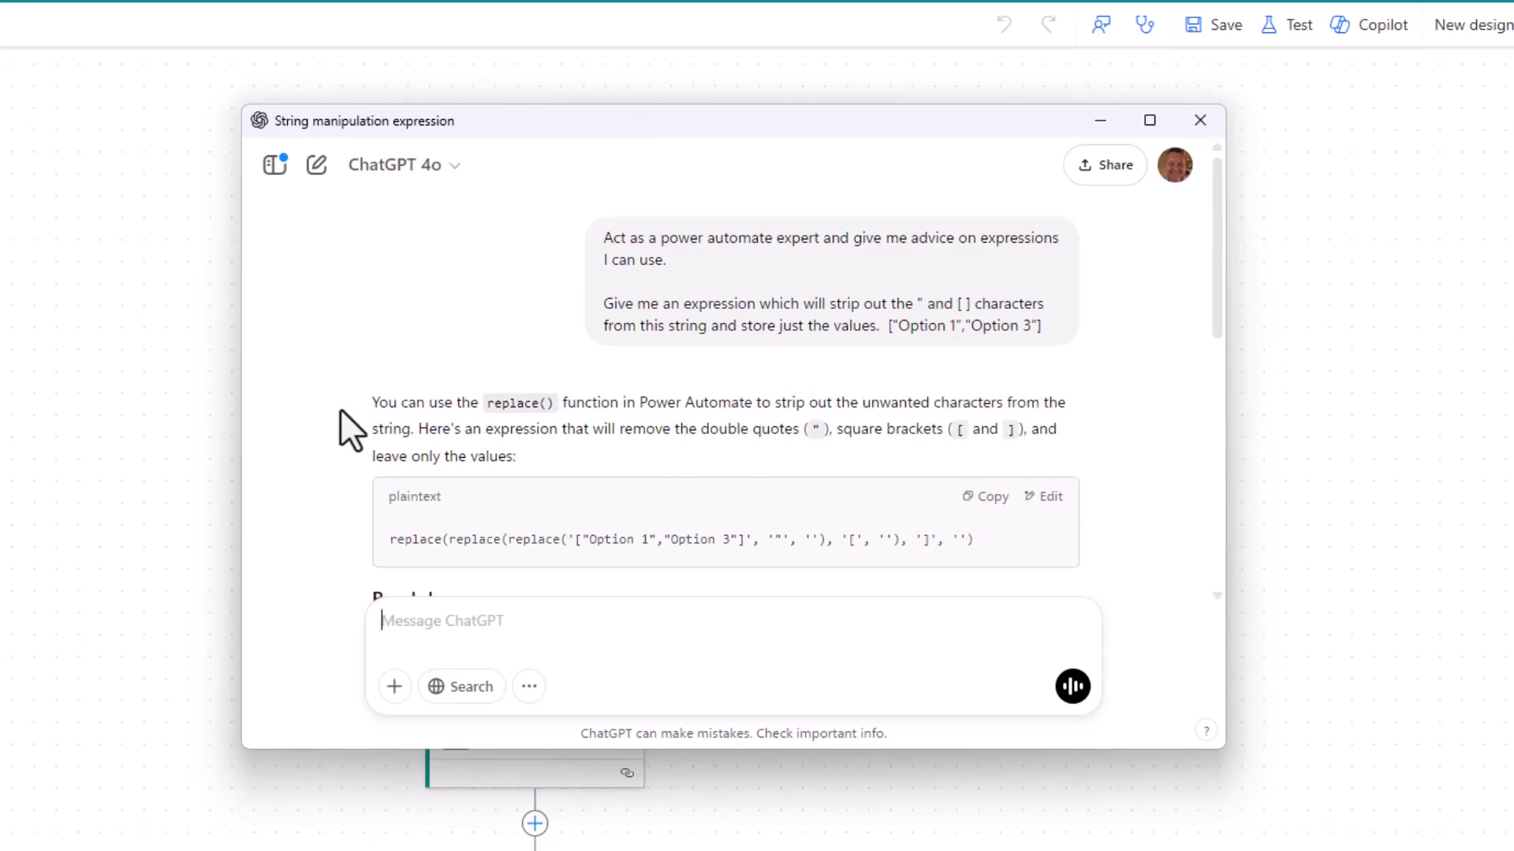
# Scroll through ChatGPT's nested replace() reply, highlighting the sample array in its code block.
pyautogui.scroll(-2, 341, 410)
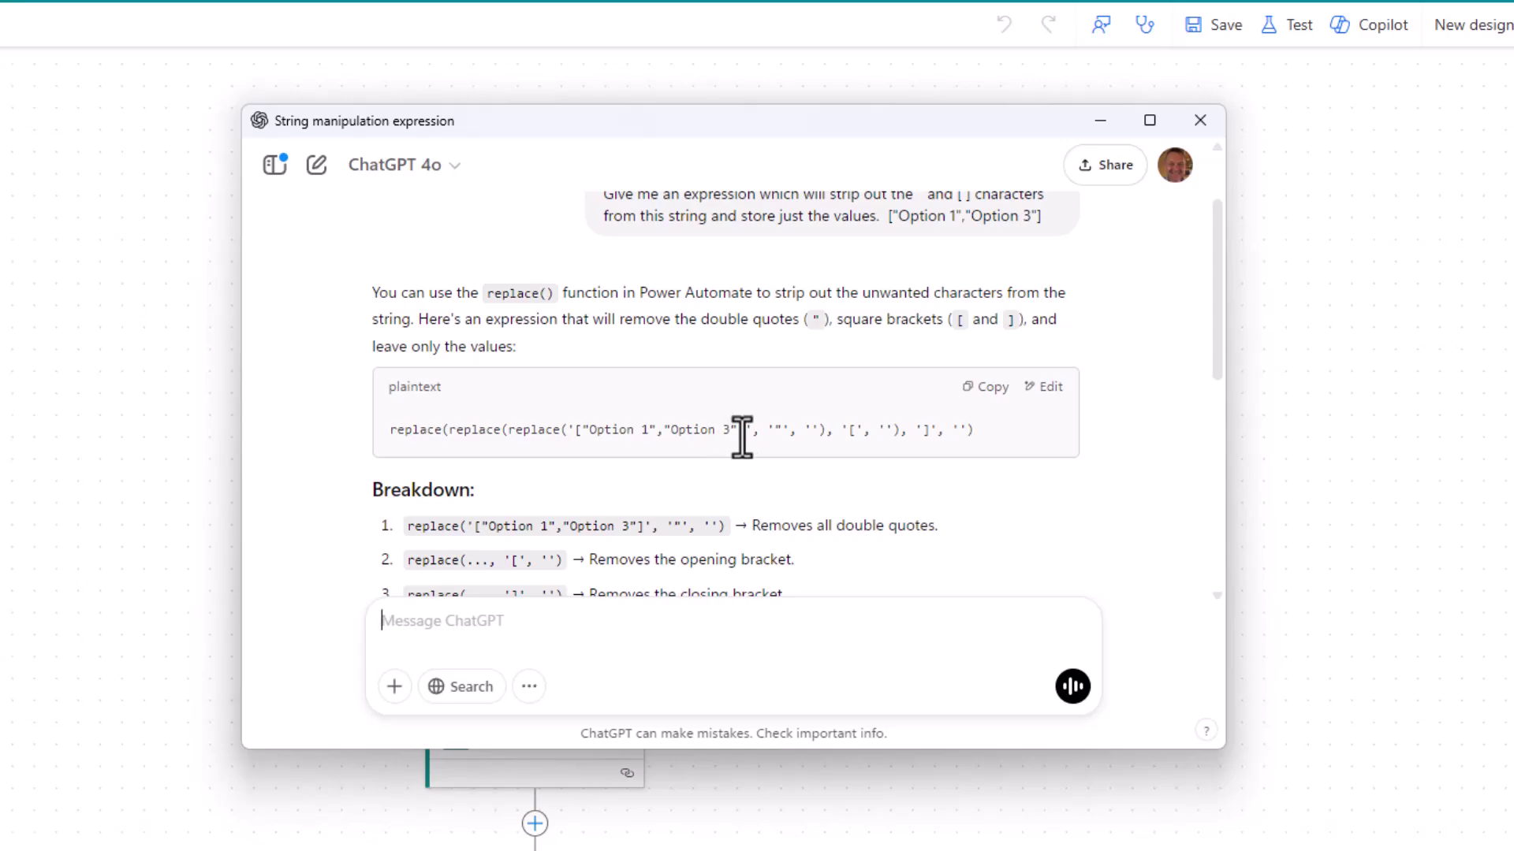
pyautogui.moveTo(745, 433); pyautogui.dragTo(575, 433)
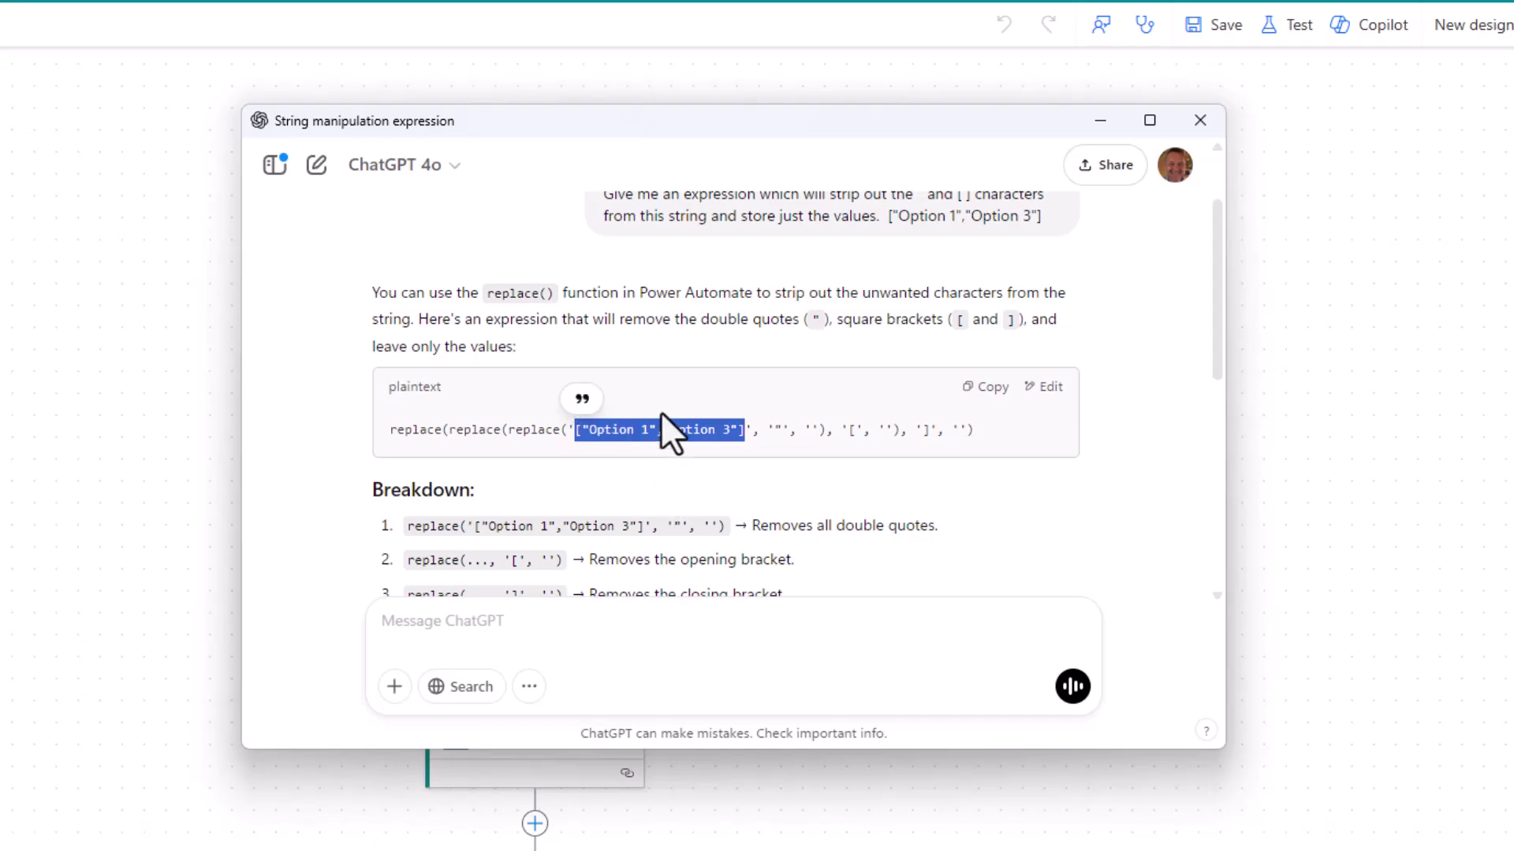
pyautogui.scroll(-6, 665, 432)
# Ask ChatGPT where form dynamic content goes, then highlight outputs('Form_Response') in its answer.
pyautogui.click(551, 626)
pyautogui.write('i want this expression but i need to use')
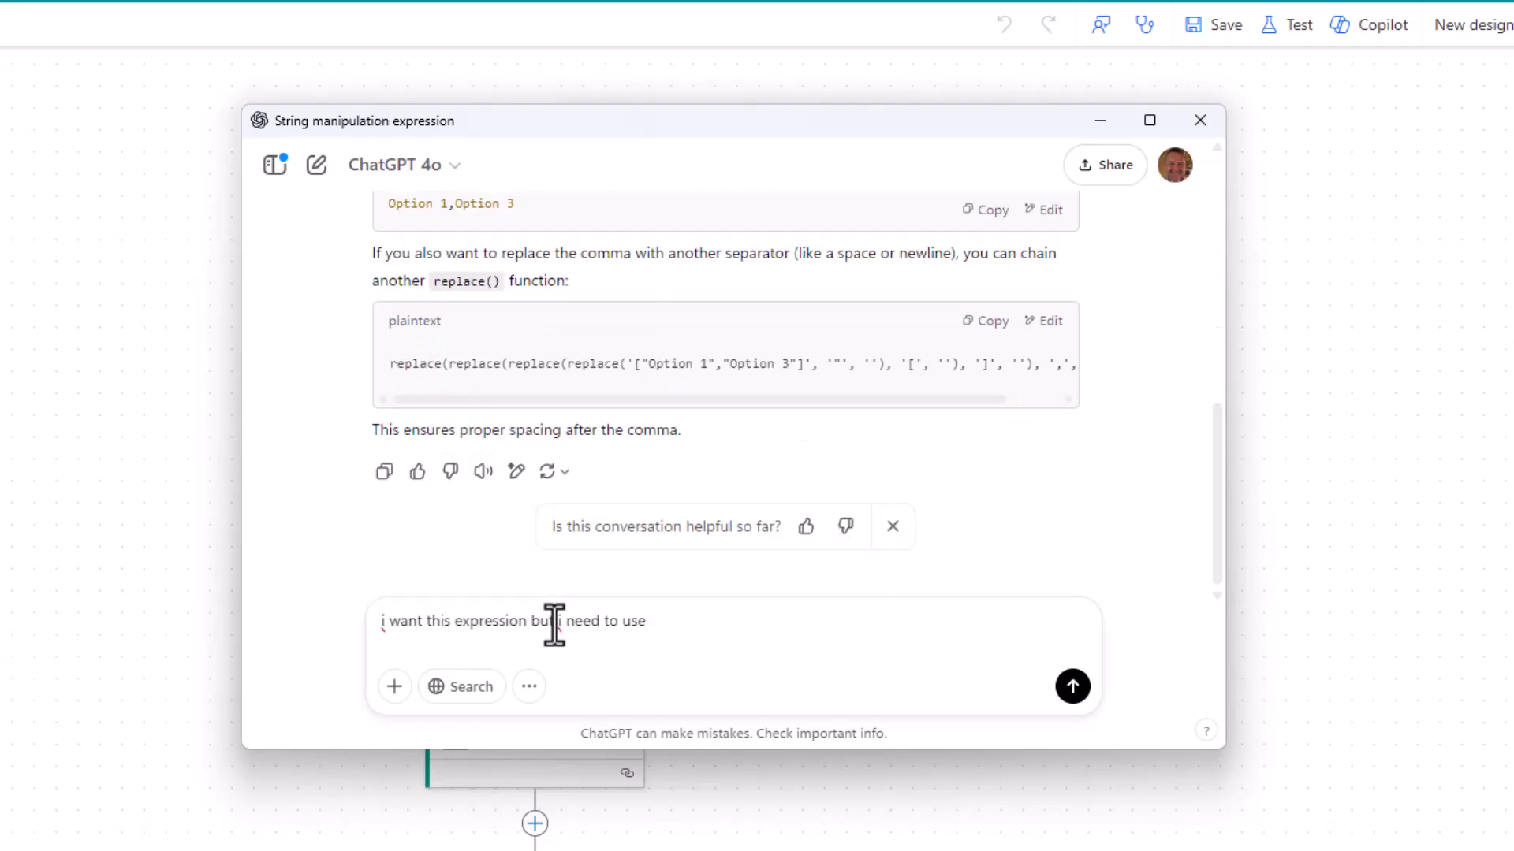
pyautogui.write(' some dynamic content from a form. where does that go?')
pyautogui.press('Return')
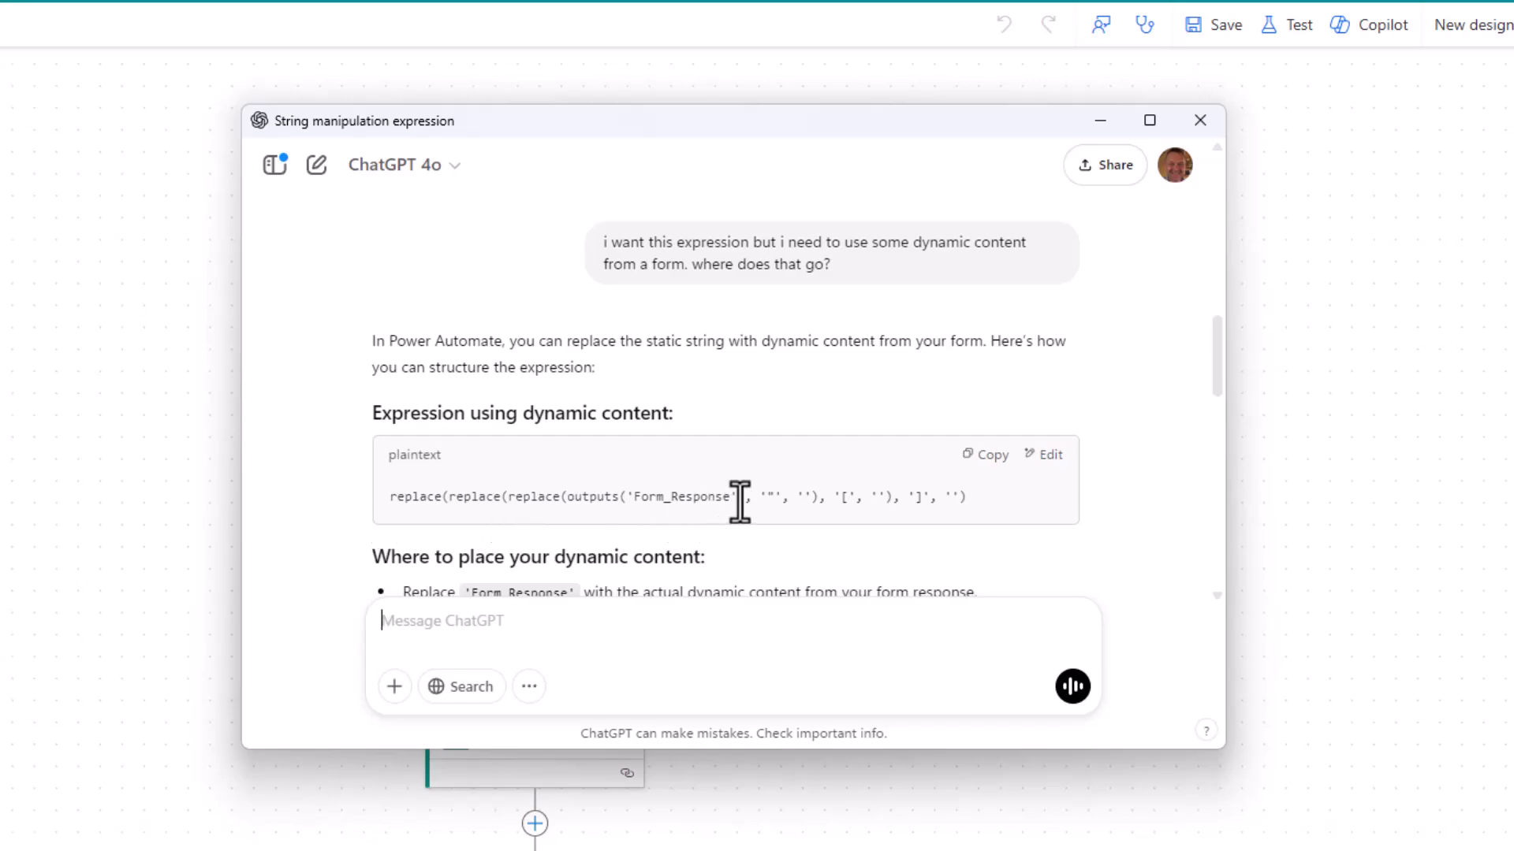
pyautogui.moveTo(745, 498); pyautogui.dragTo(567, 504)
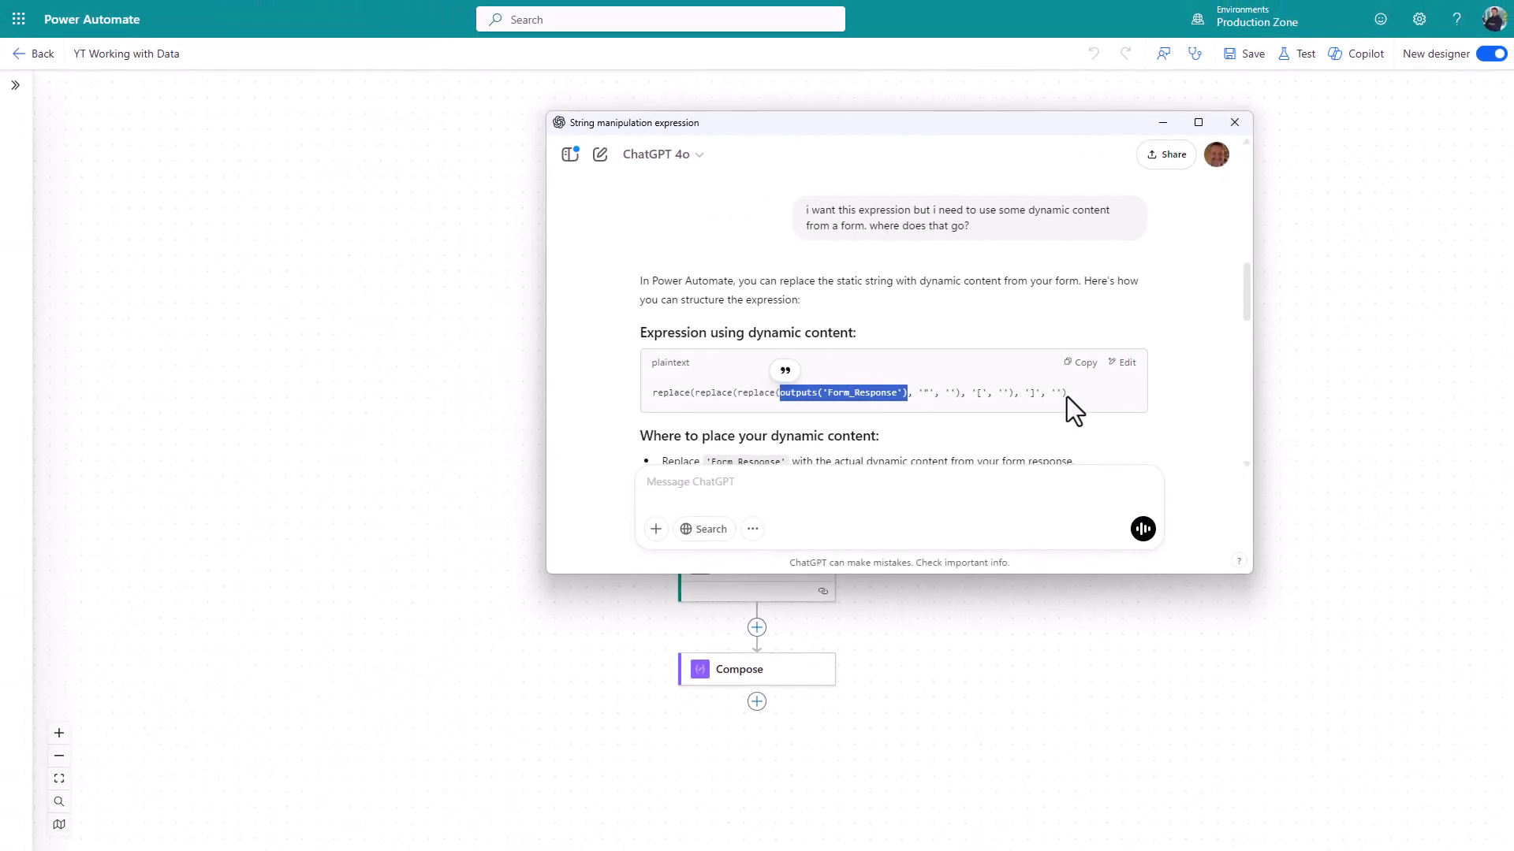
# Clear the existing answer from the Compose input and open its expression editor.
pyautogui.click(426, 335)
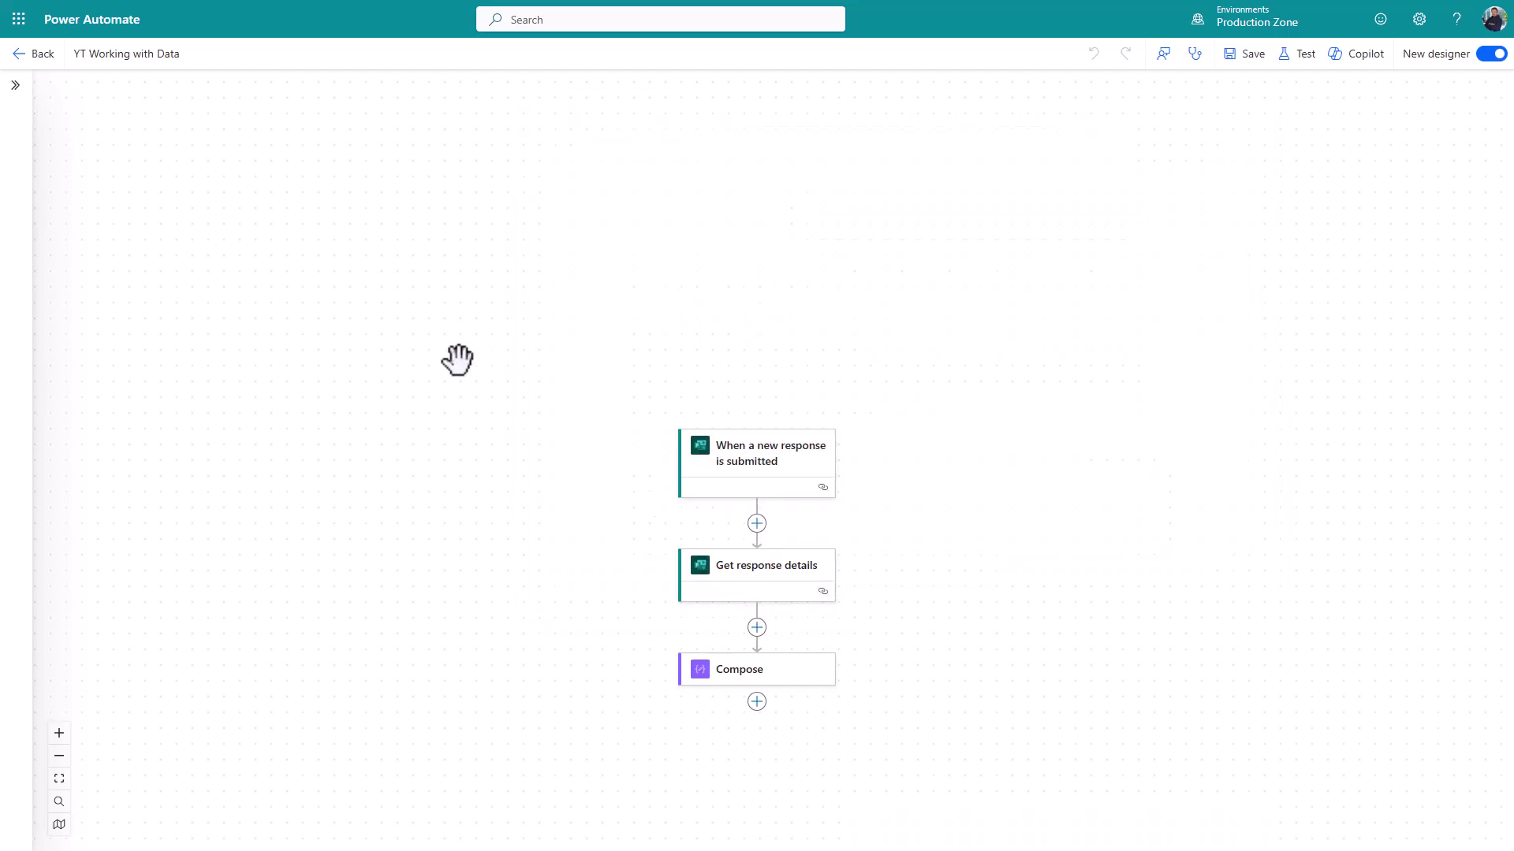
pyautogui.click(757, 672)
pyautogui.click(130, 218)
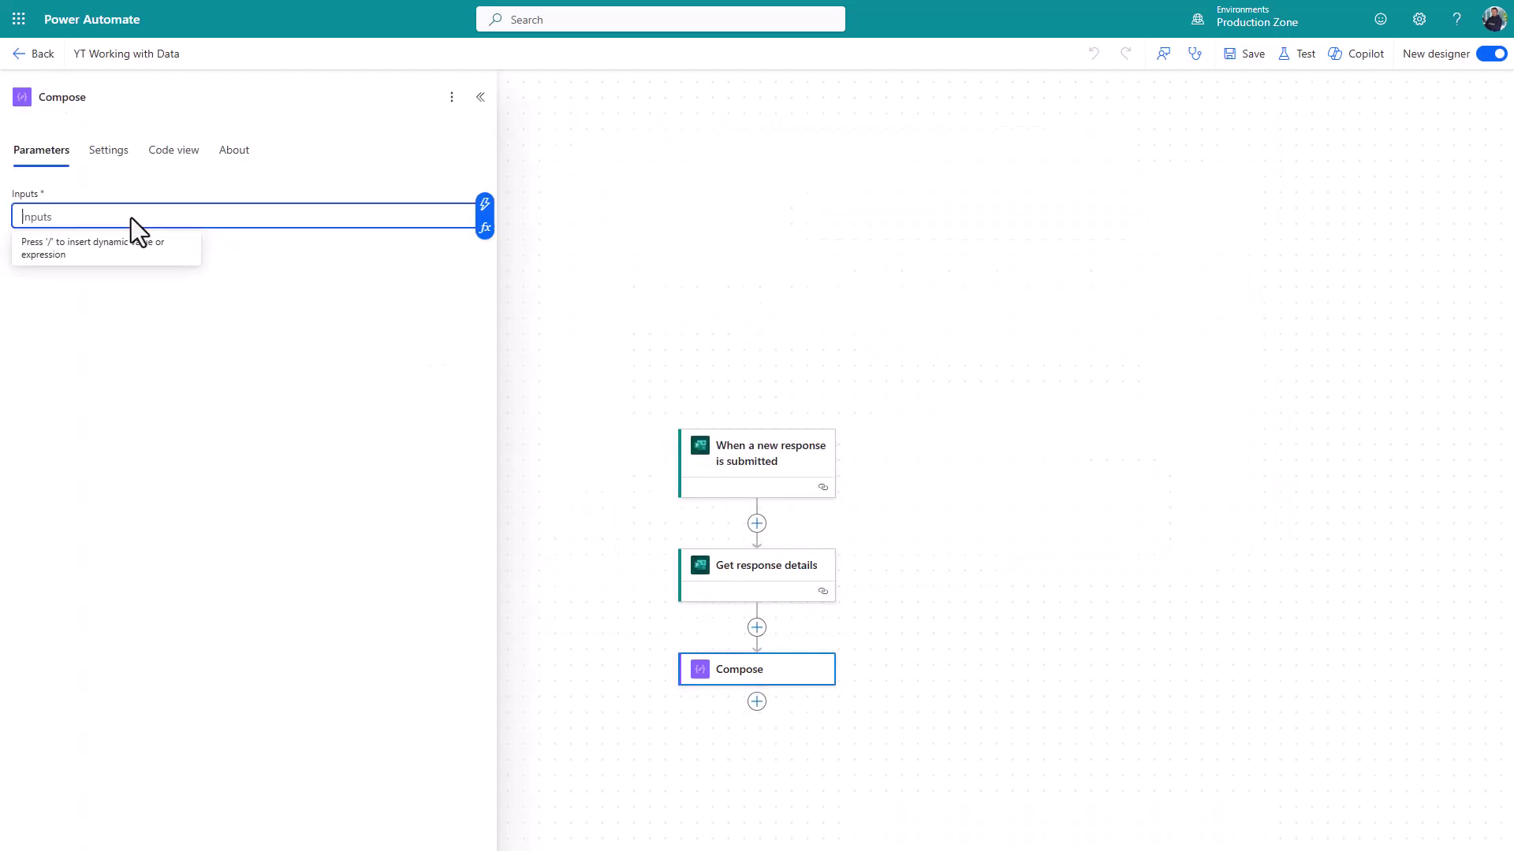
pyautogui.click(485, 228)
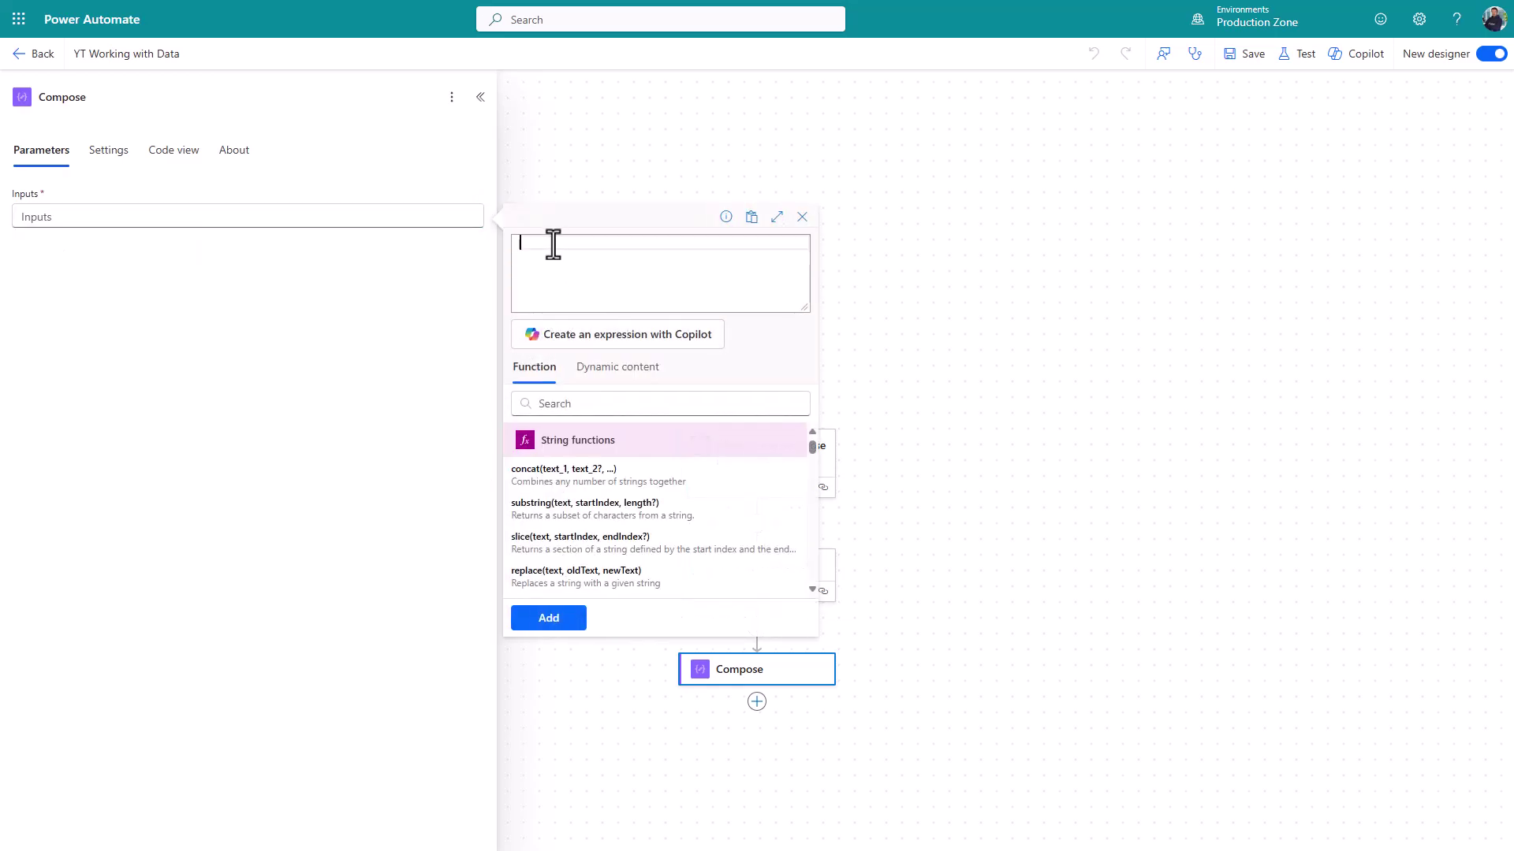
# Paste the nested replace expression, swap Form_Response for the Give me something more complex answer, and close the editor.
pyautogui.write('replace(replace(replace(outputs(\'Form_Response\'), \'"\', \'\'), \'[\', \'\'), \']\', \'\')')
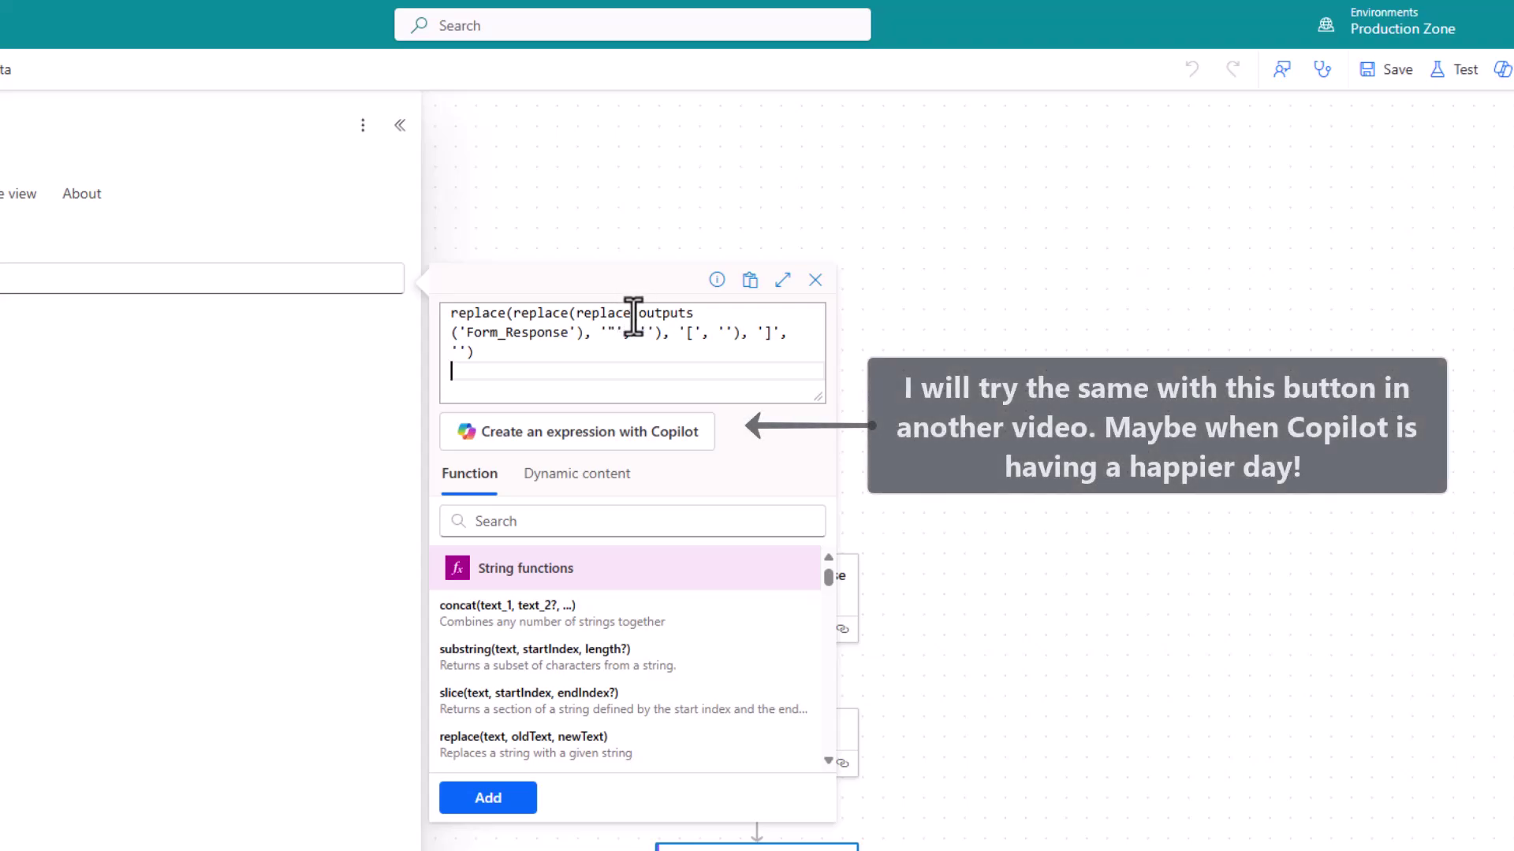
pyautogui.moveTo(638, 314); pyautogui.dragTo(578, 335)
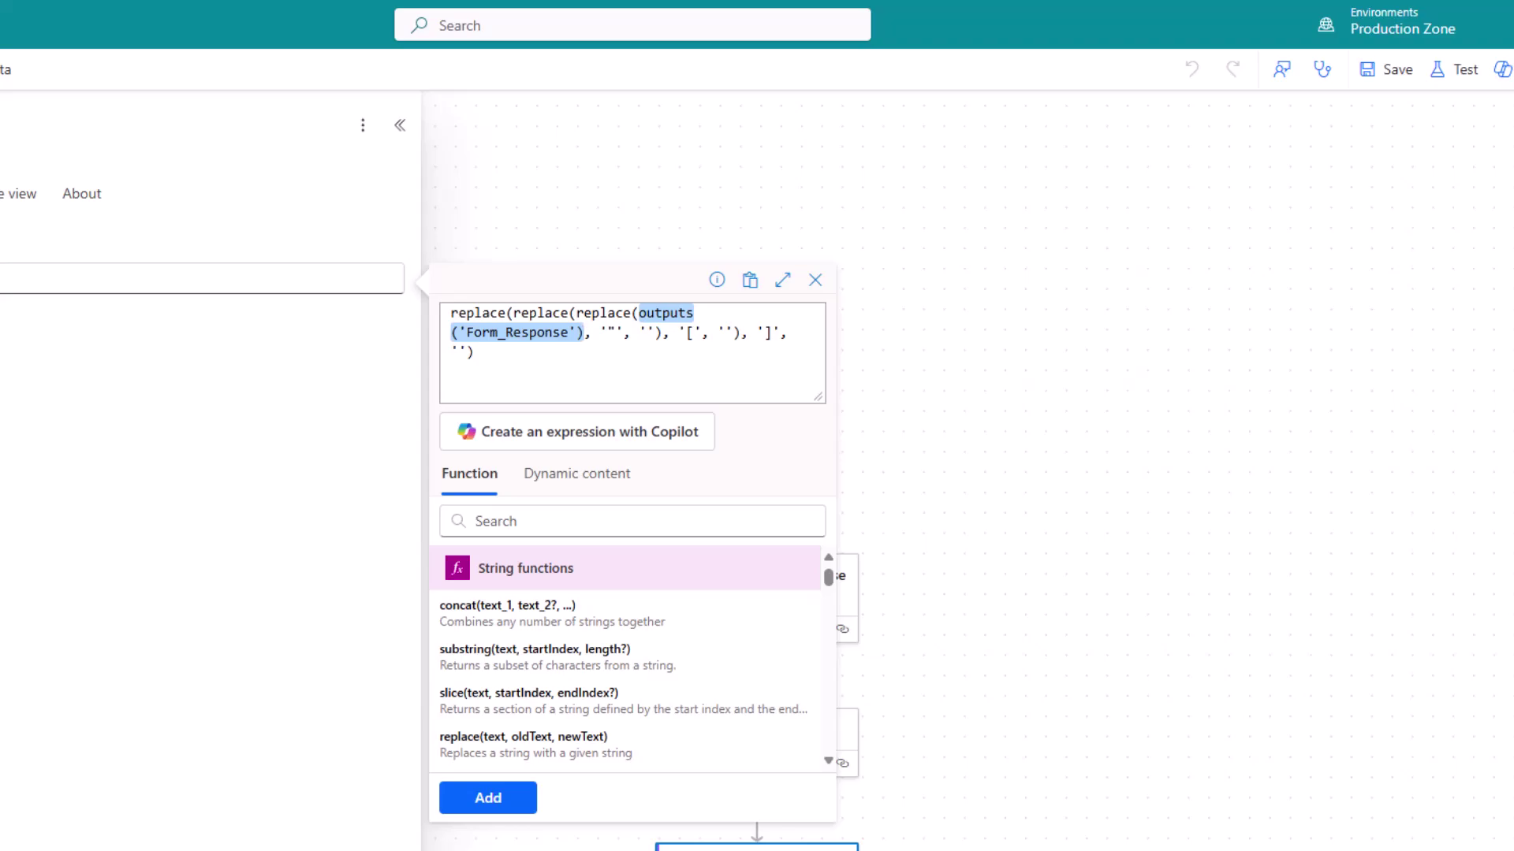
pyautogui.press('Delete')
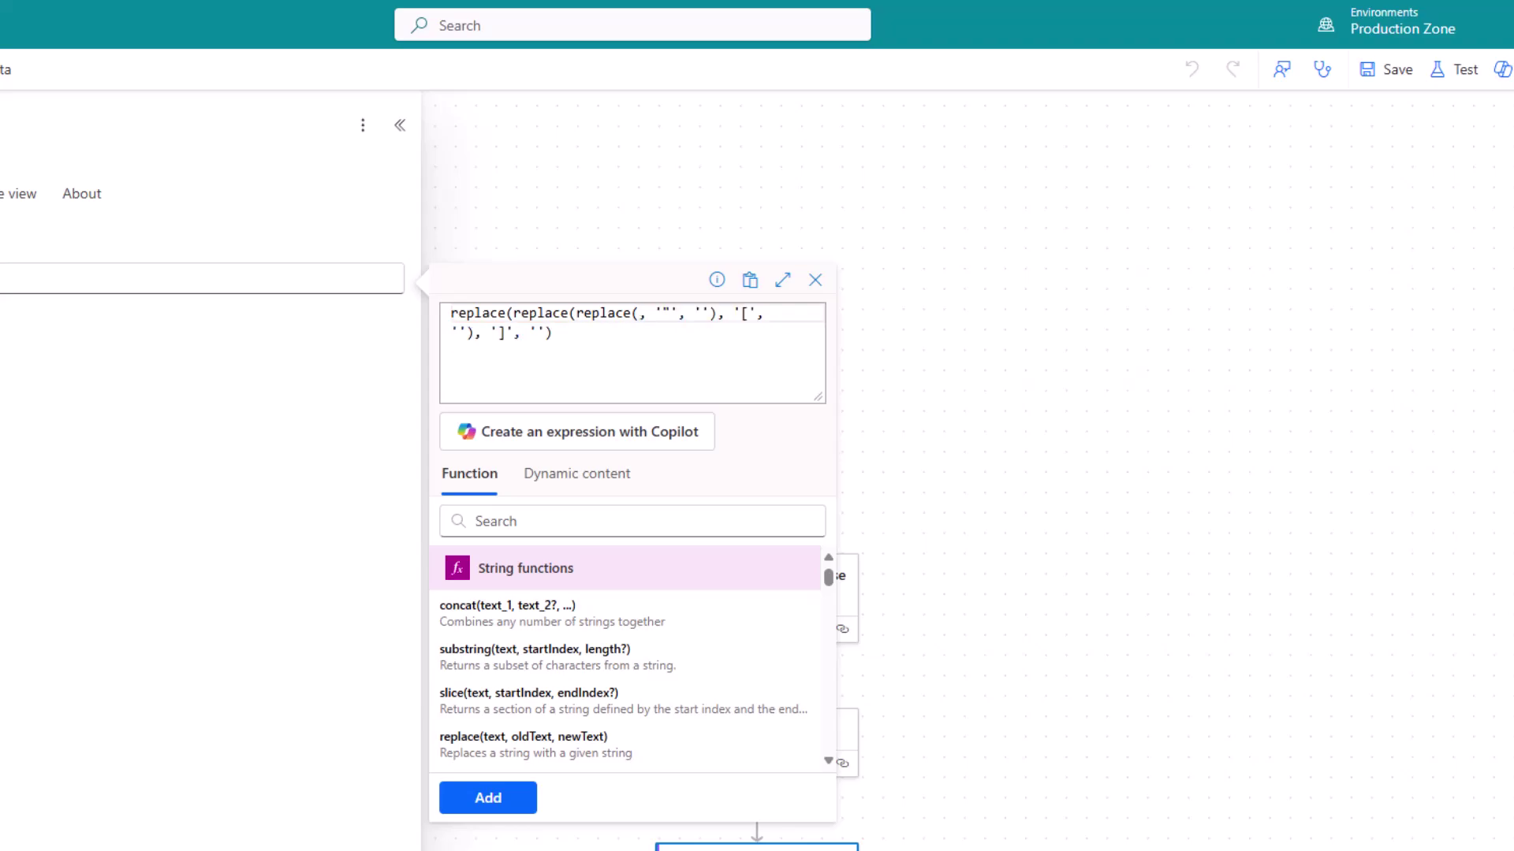
pyautogui.click(620, 484)
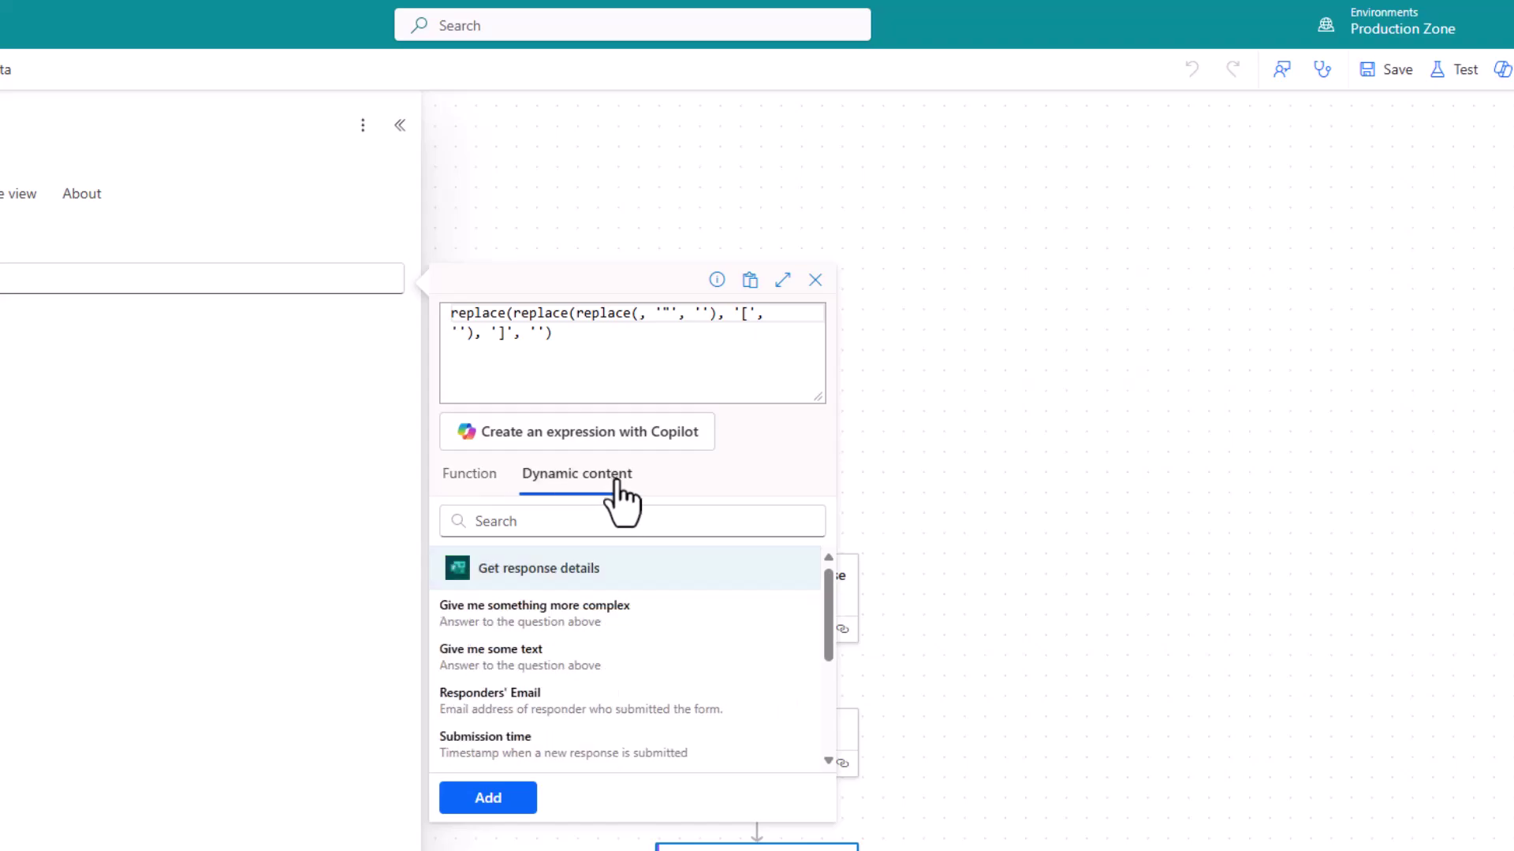
pyautogui.click(495, 623)
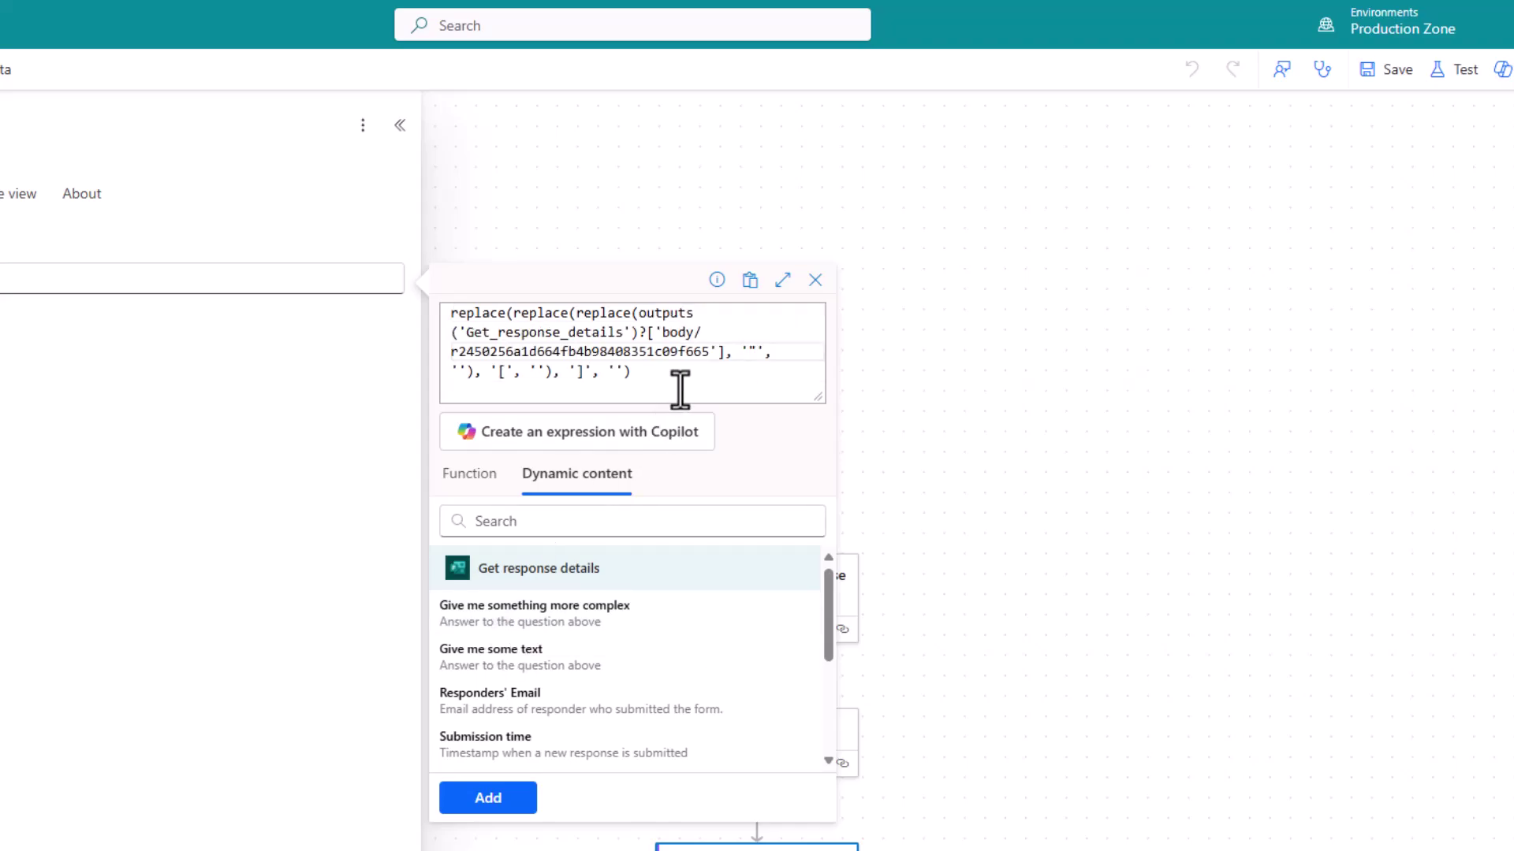
pyautogui.click(724, 359)
pyautogui.click(907, 599)
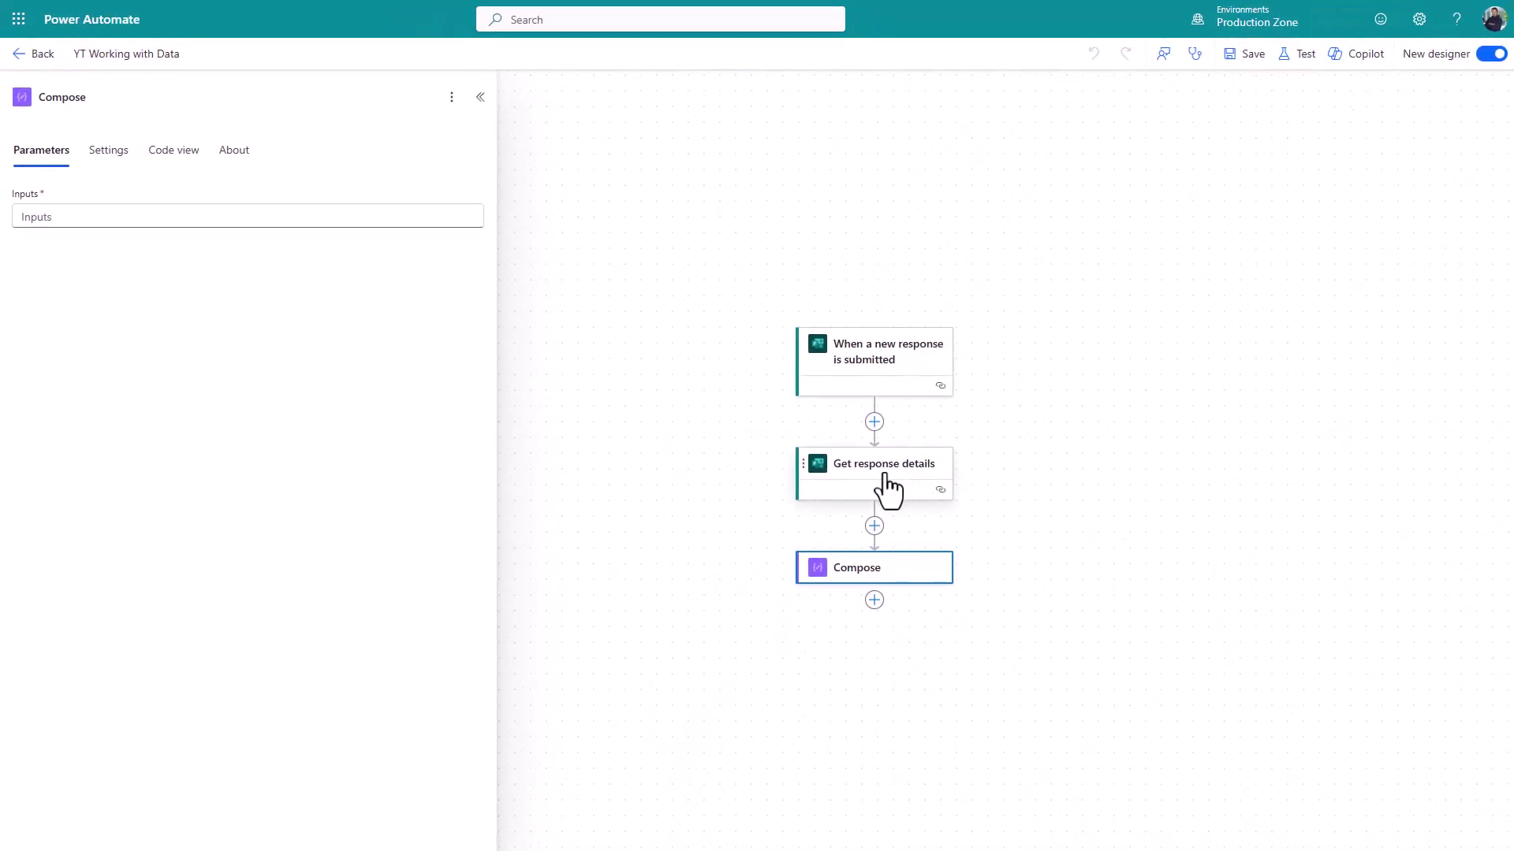
# Paste the replace expression into Compose Inputs, replacing outputs('Form_Response') with the Give me something more complex answer.
pyautogui.click(884, 569)
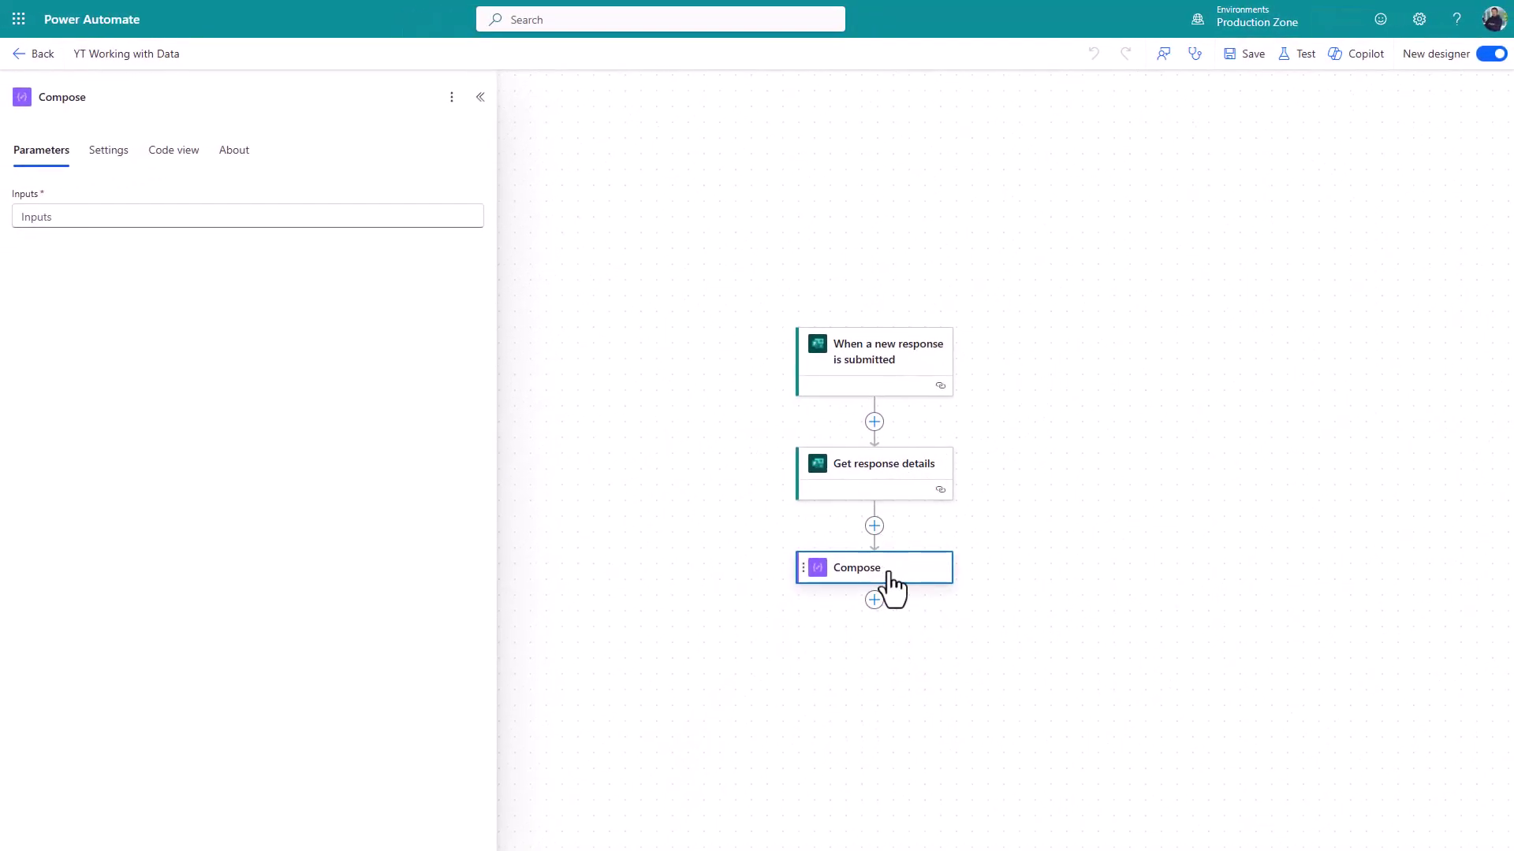
pyautogui.click(114, 219)
pyautogui.click(484, 224)
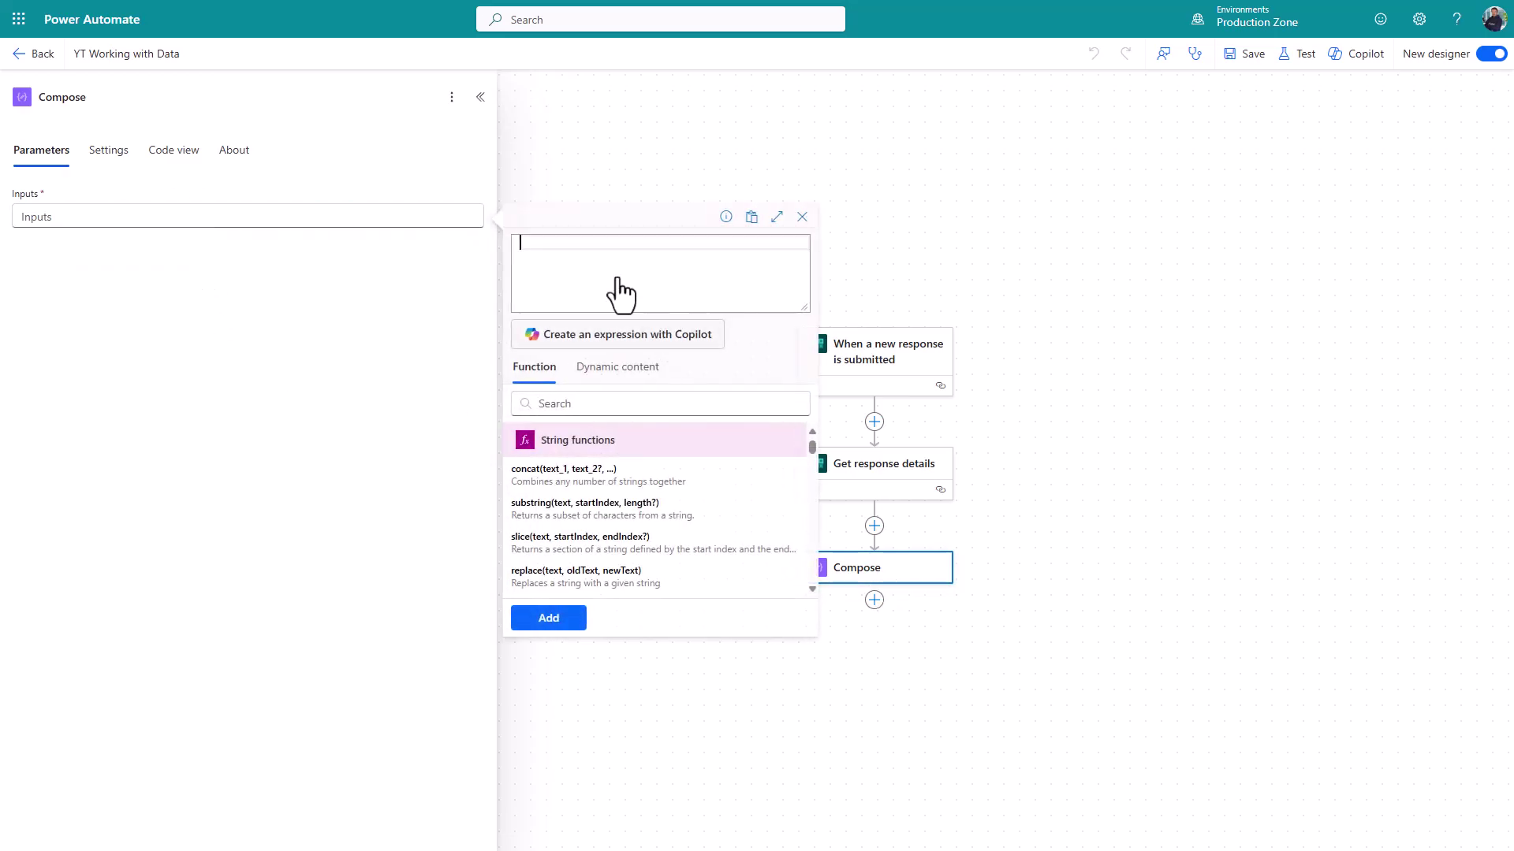
pyautogui.write('replace(replace(replace(outputs(\'Form_Response\'), \'"\', \'\'), \'[\', \'\'), \']\', \'\')')
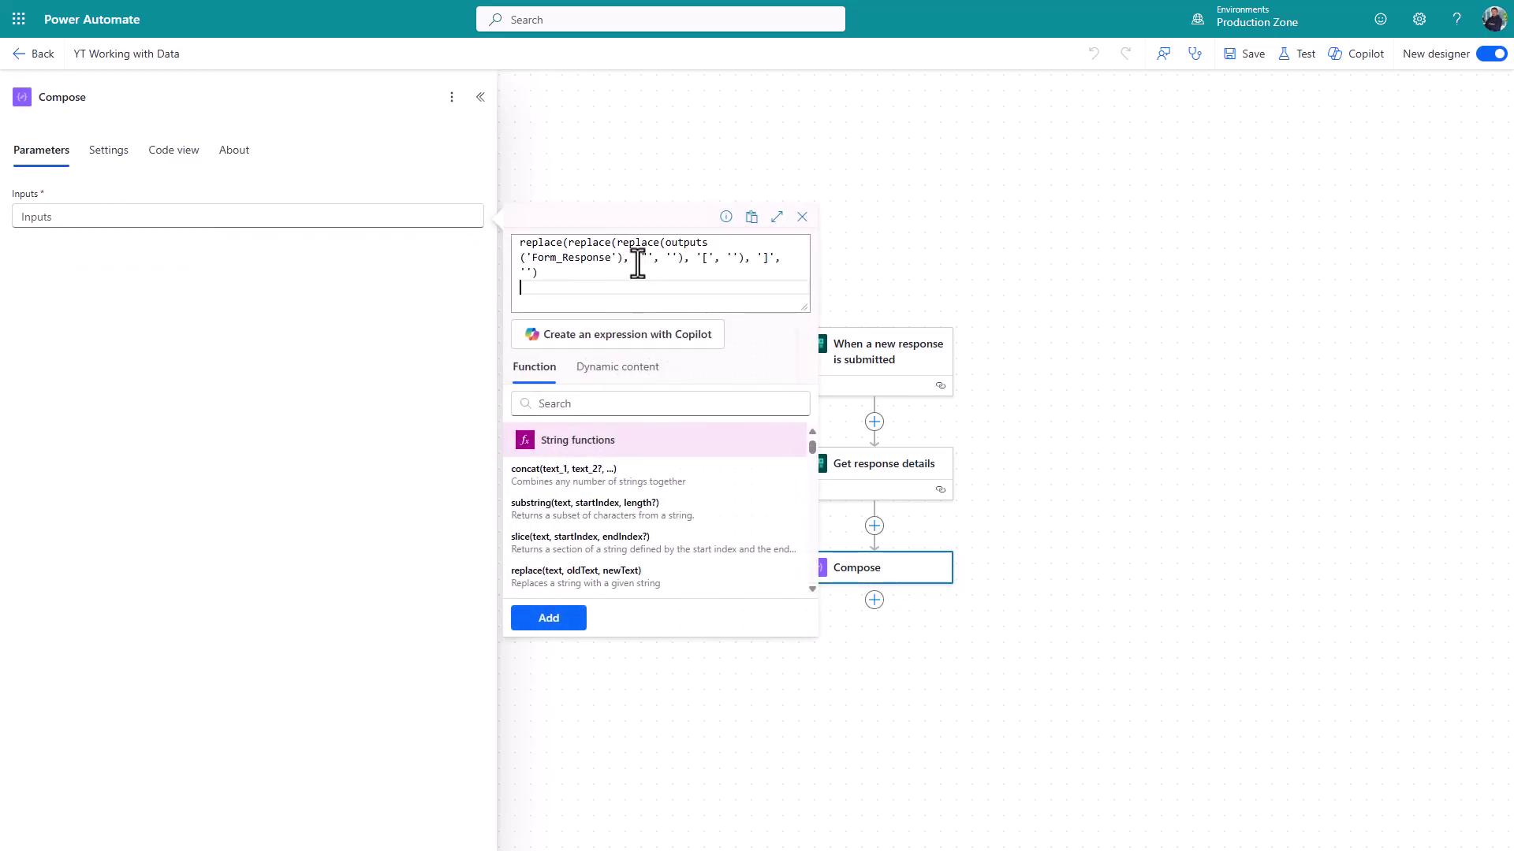
pyautogui.moveTo(623, 258); pyautogui.dragTo(664, 244)
pyautogui.press('BackSpace')
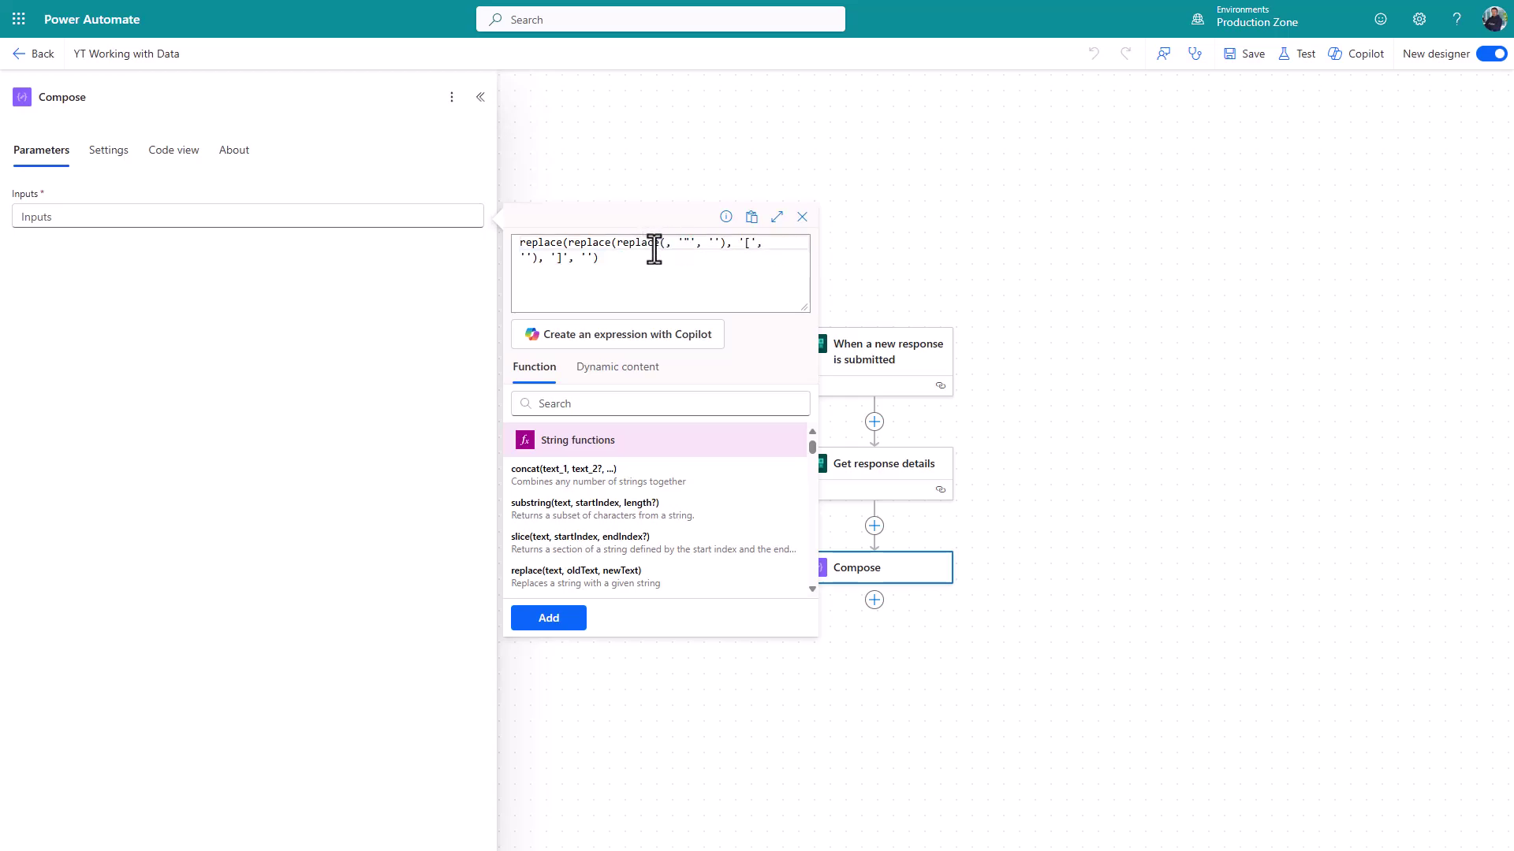
pyautogui.click(611, 371)
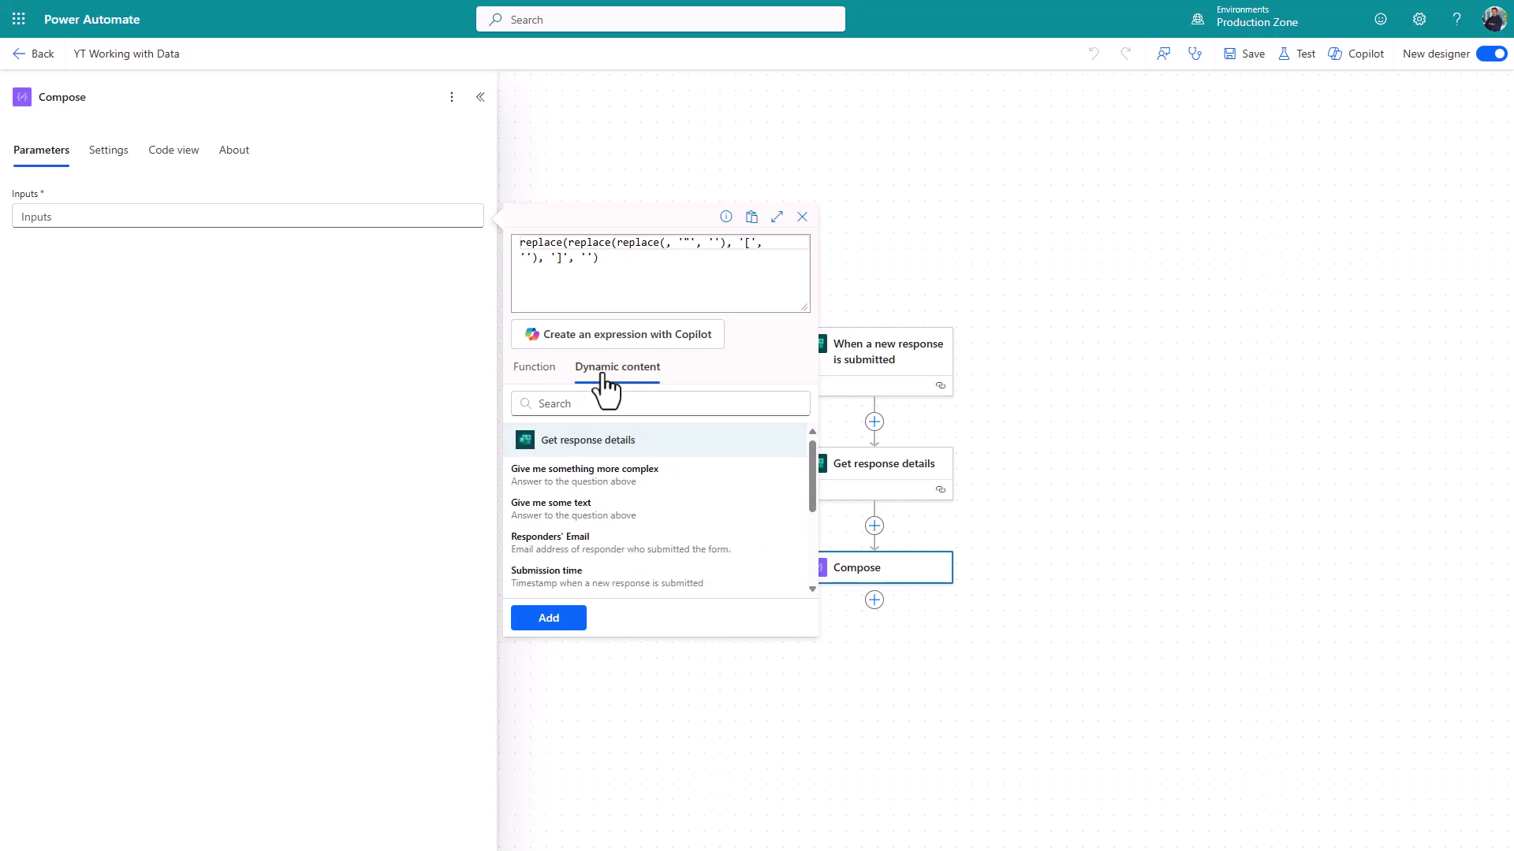
pyautogui.click(595, 497)
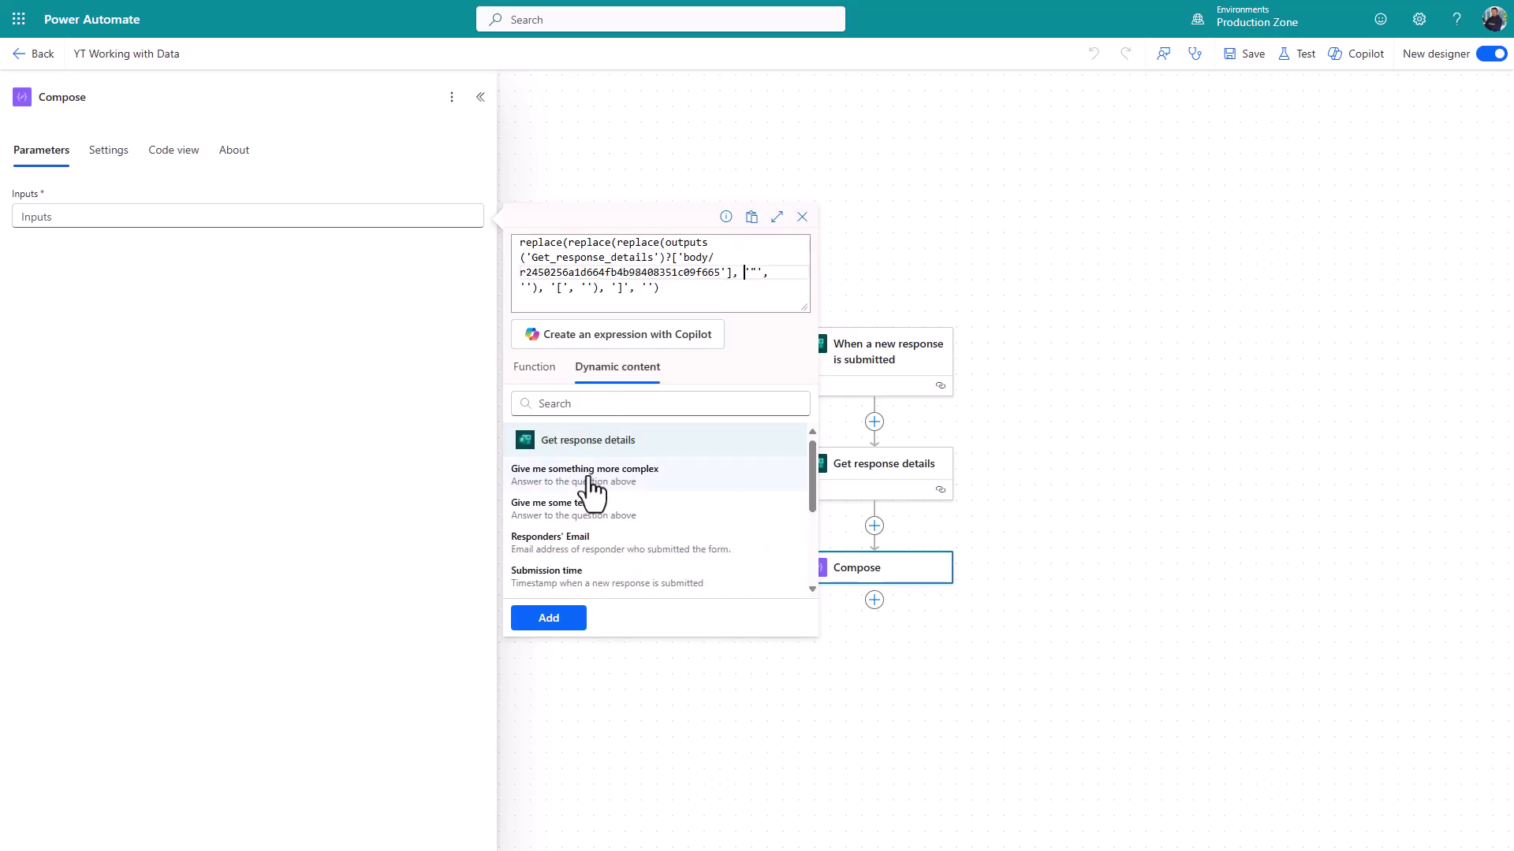
pyautogui.click(550, 618)
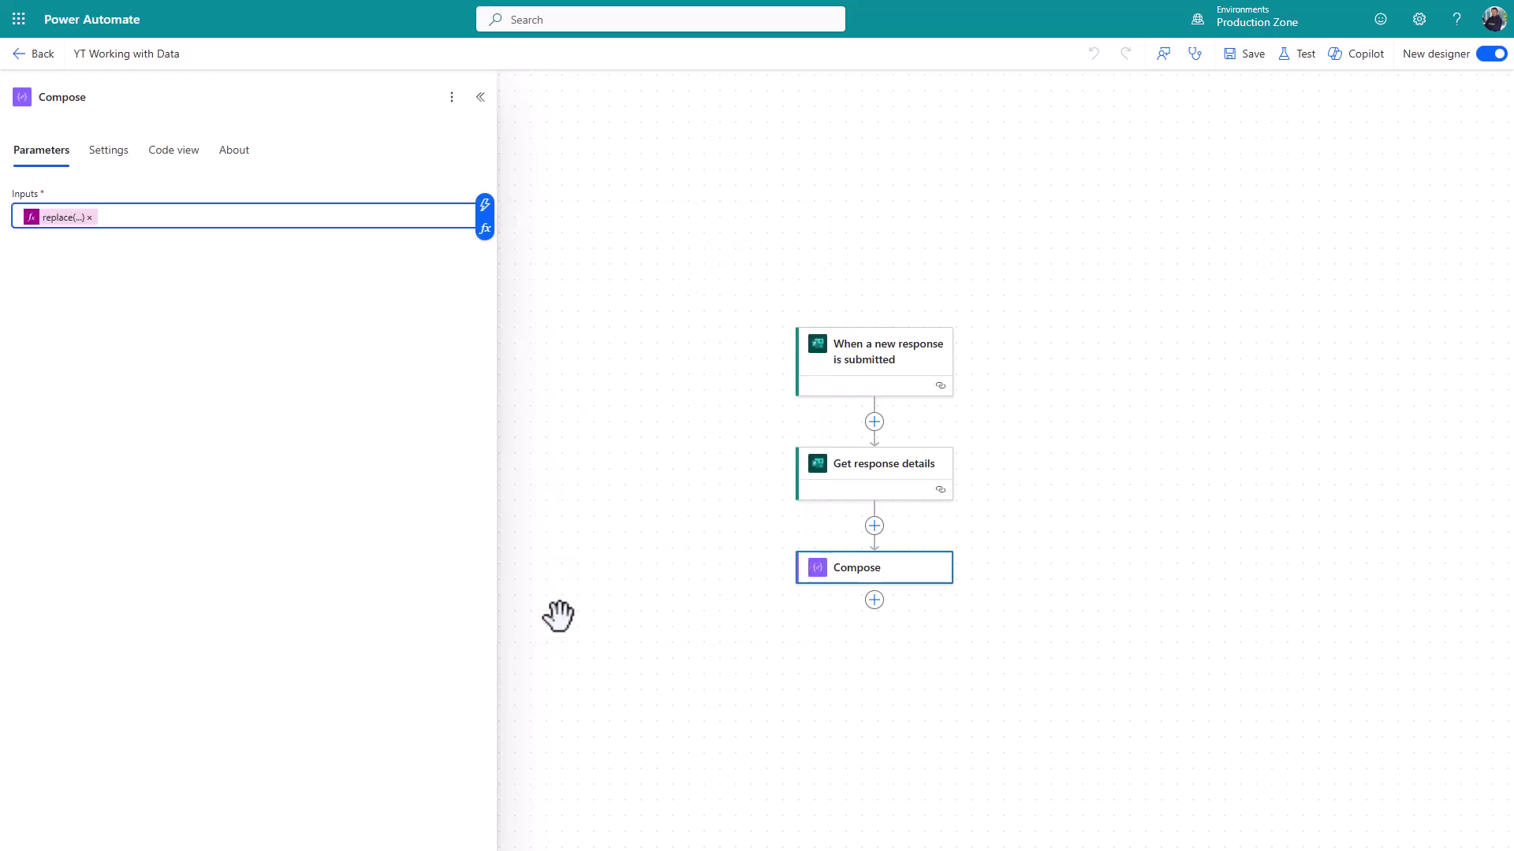
# Copy the Compose step's nested replace expression from its expression editor.
pyautogui.click(63, 217)
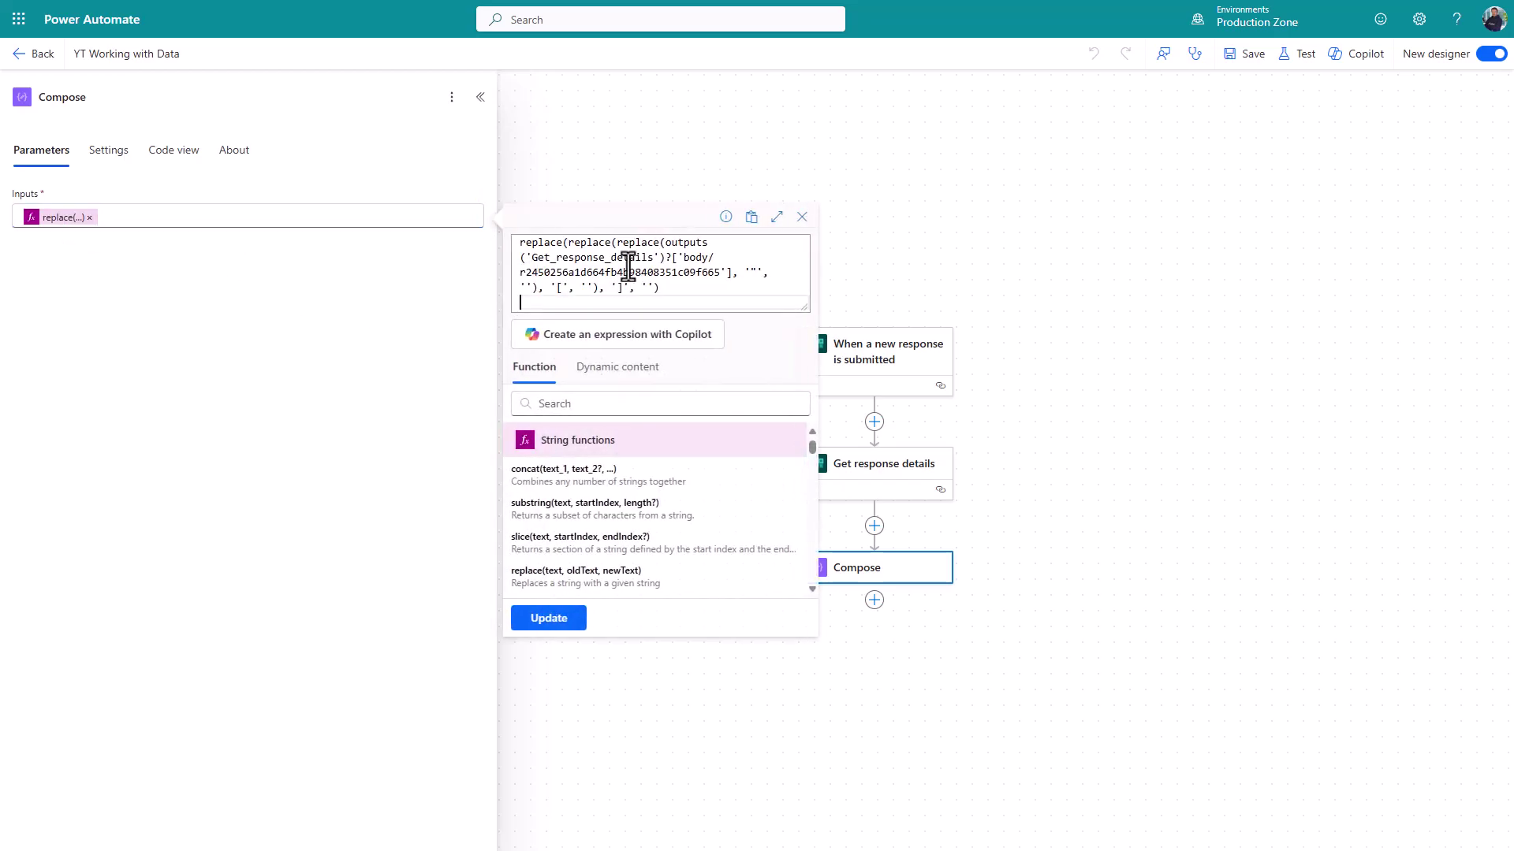
pyautogui.moveTo(671, 291); pyautogui.dragTo(508, 247)
pyautogui.hotkey('alt', 'Tab')
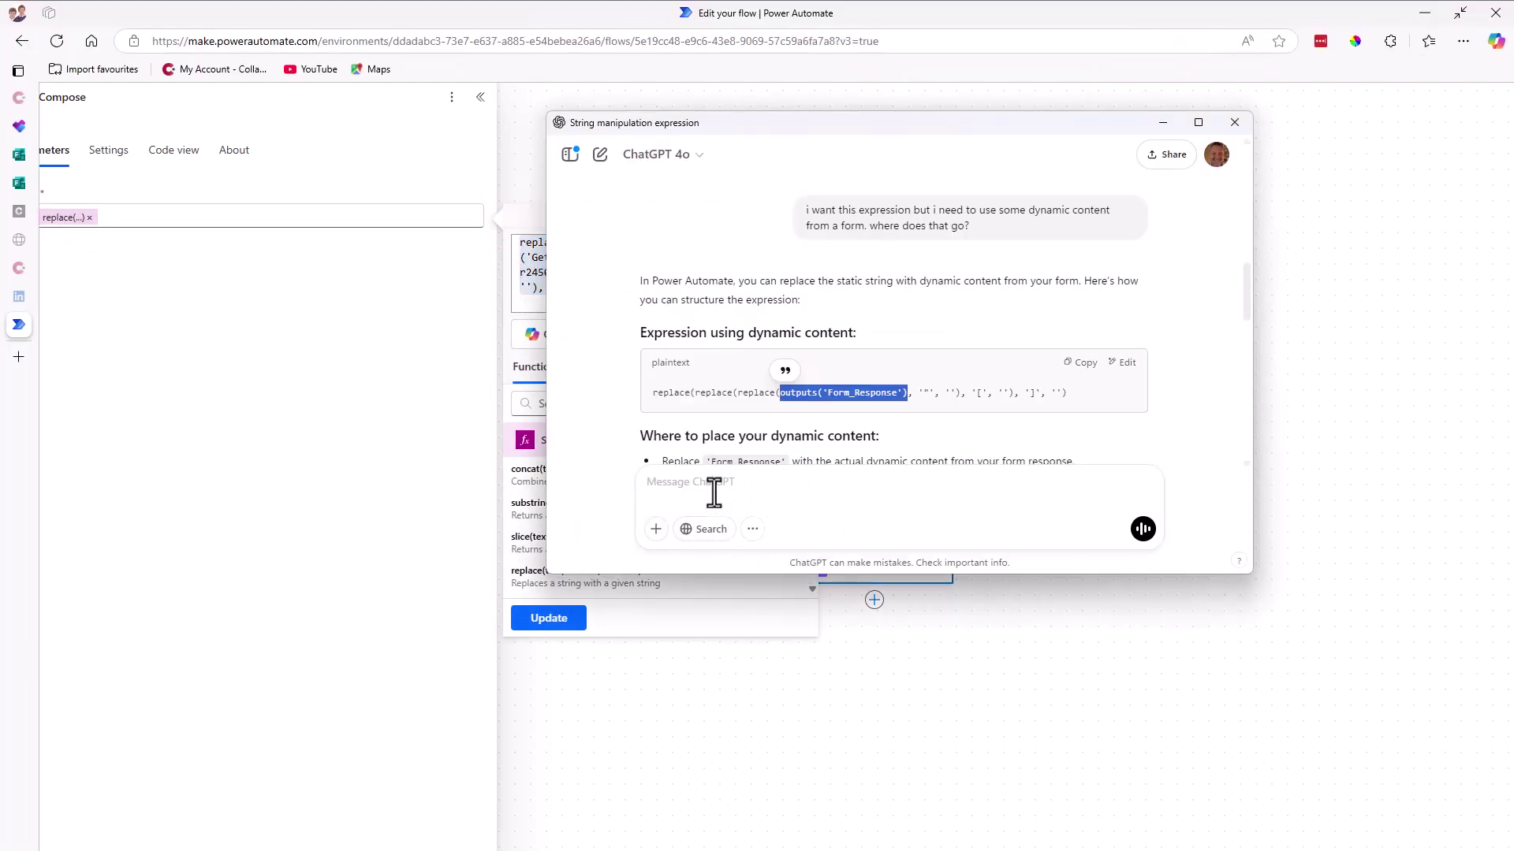
# Ask ChatGPT 'what does this do?' about the pasted expression and highlight the form question ID.
pyautogui.click(714, 492)
pyautogui.write('replace(replace(replace(outputs(\'Get_response_details\')?[\'body/r245056a1d664fb4b98408351c09f665\'], \'"\', \'\'), \'[\', \'\'), \']\', \'\')')
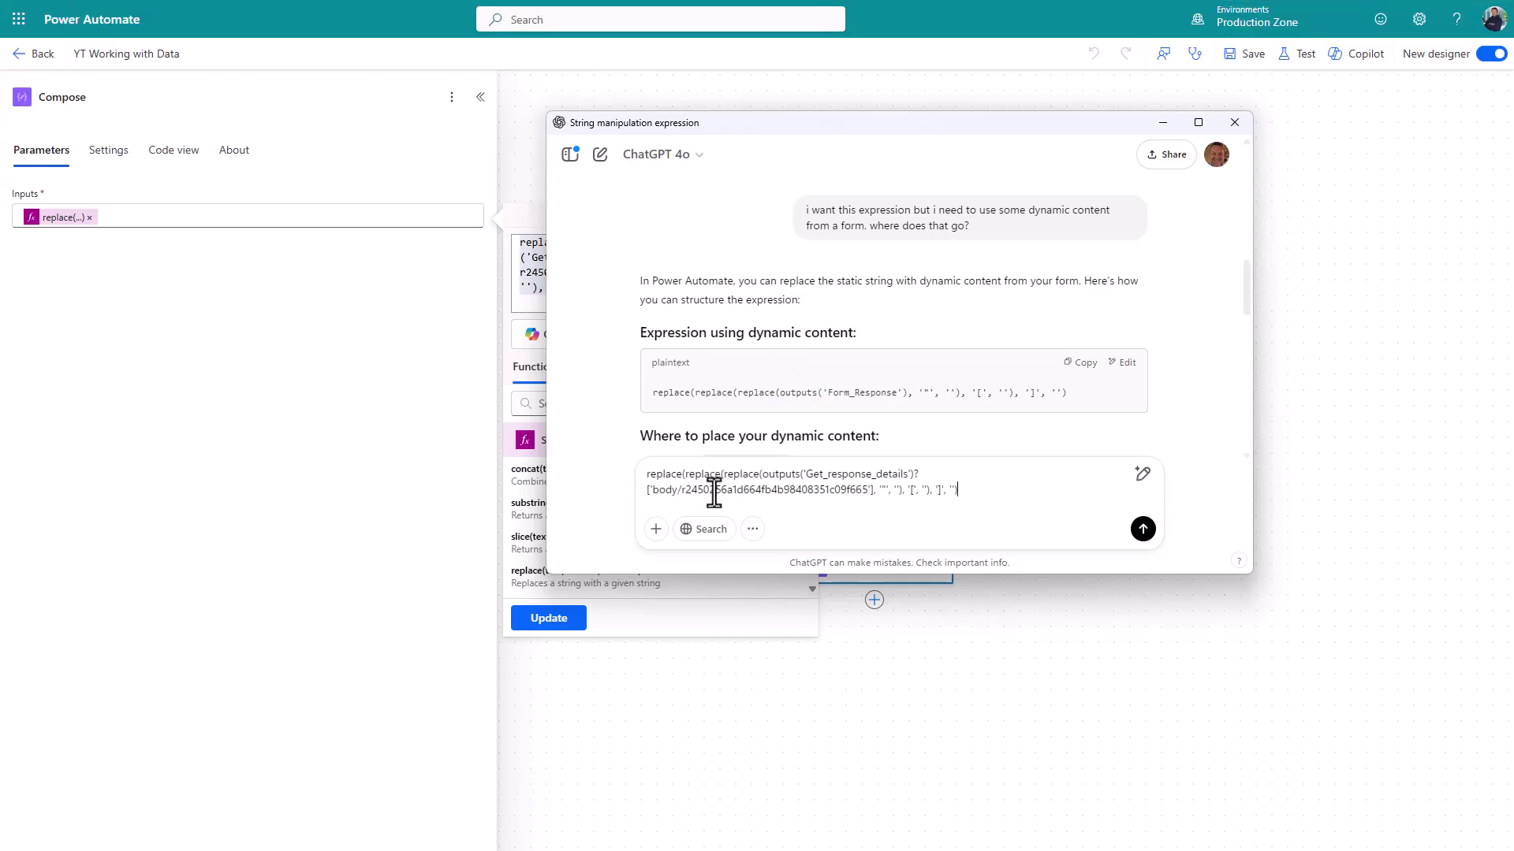
pyautogui.write('what does this do?')
pyautogui.press('Return')
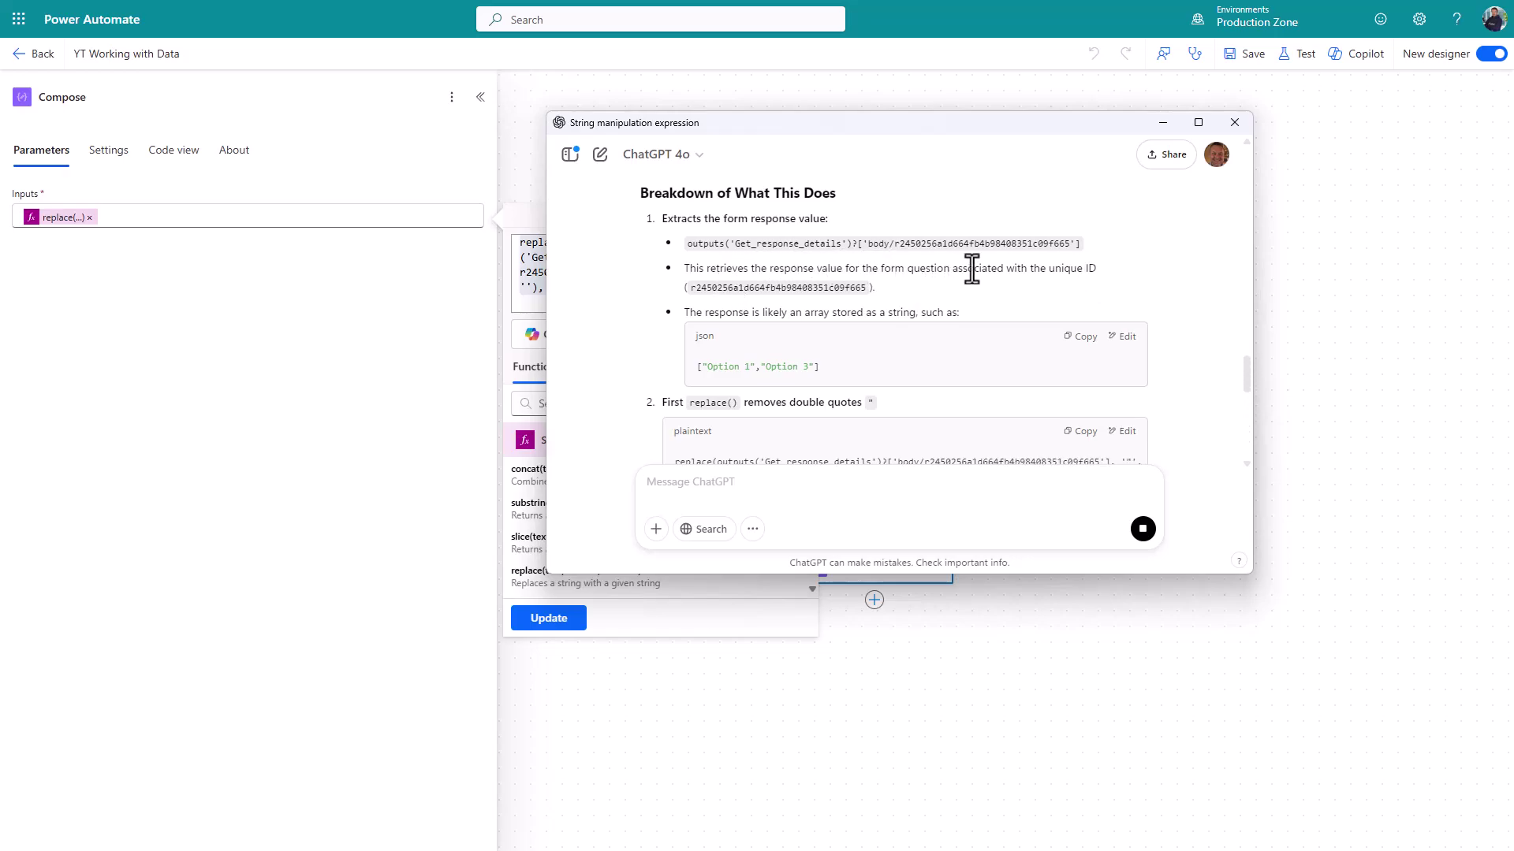
pyautogui.moveTo(1069, 244); pyautogui.dragTo(896, 246)
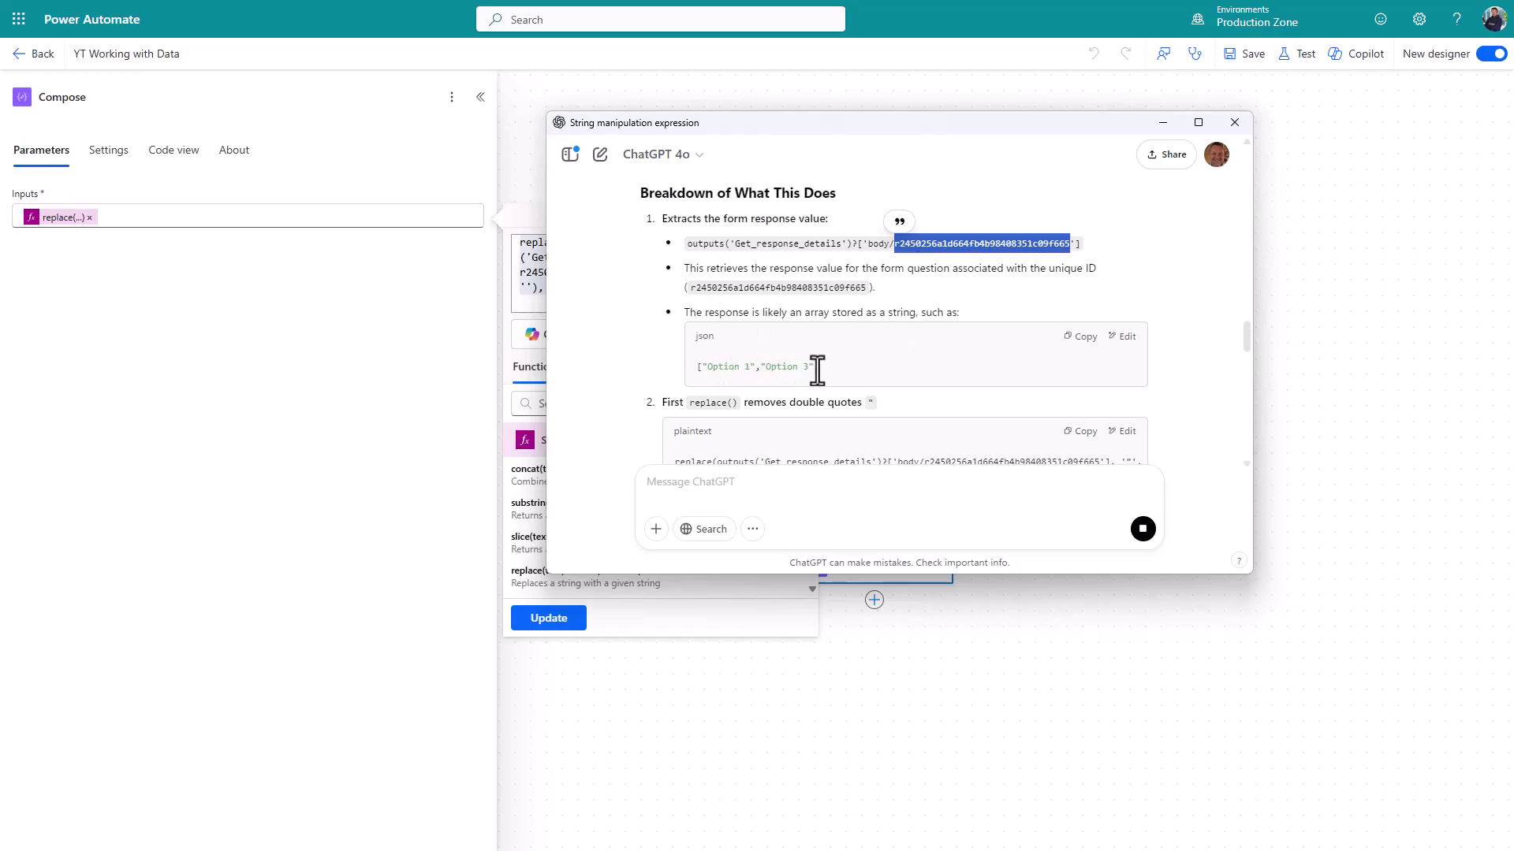
pyautogui.scroll(-1, 817, 371)
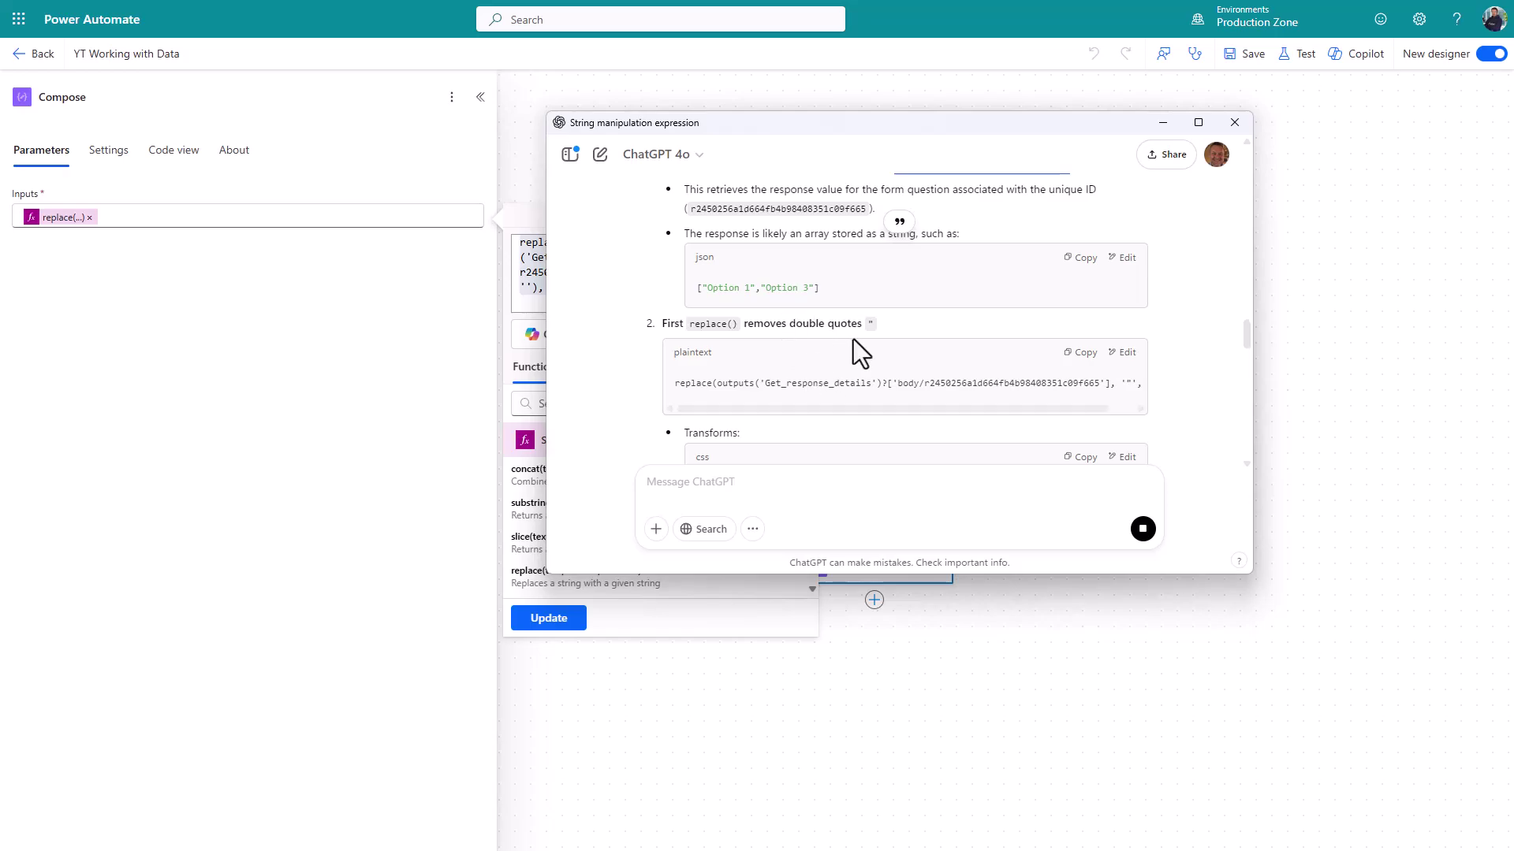
pyautogui.scroll(-1, 924, 364)
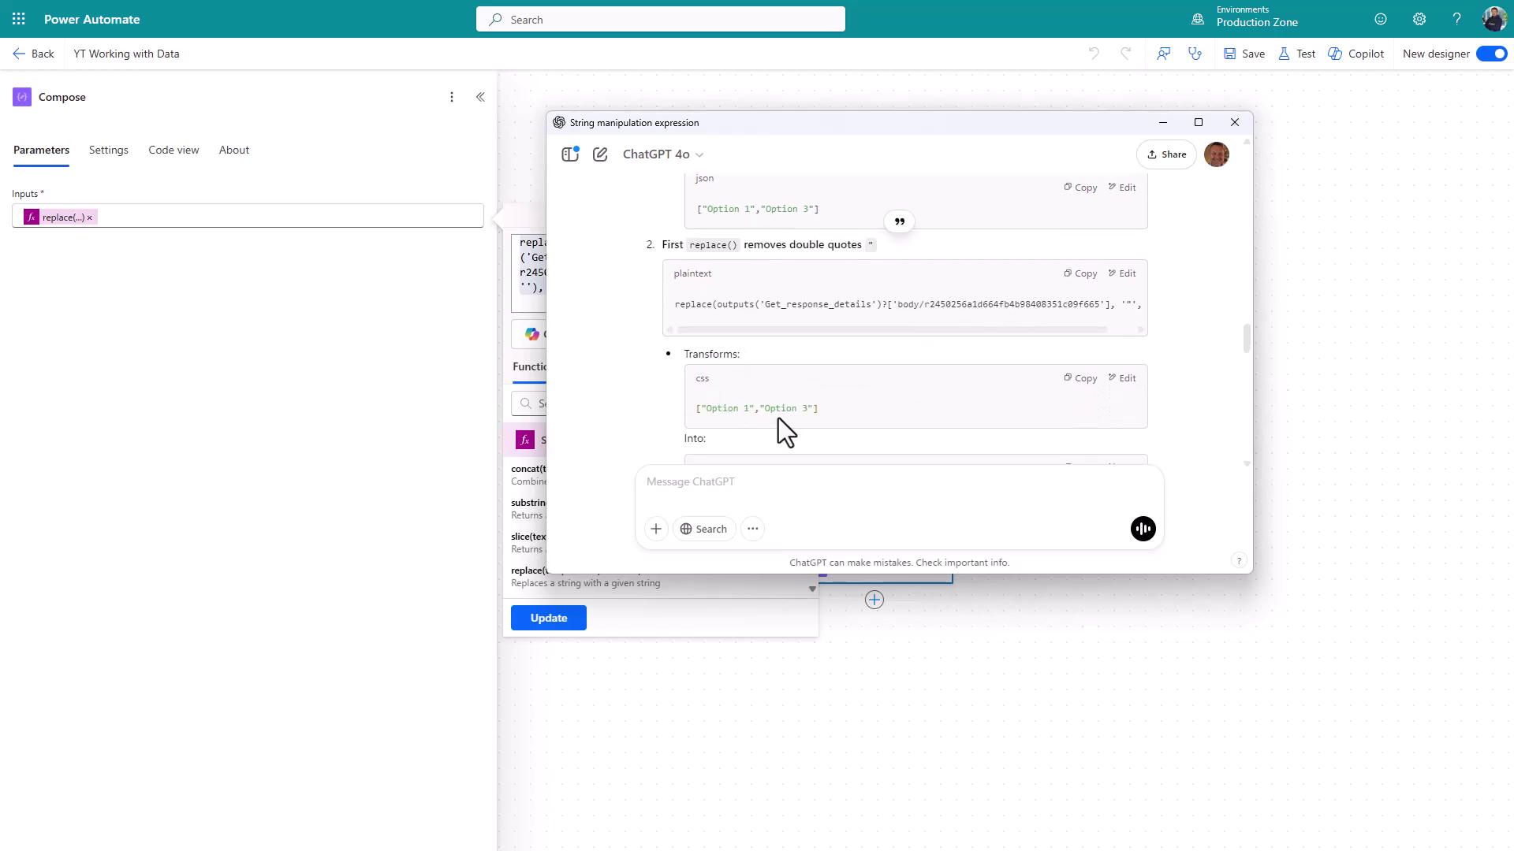
pyautogui.scroll(-1, 781, 413)
pyautogui.scroll(-1, 804, 386)
pyautogui.scroll(-1, 828, 403)
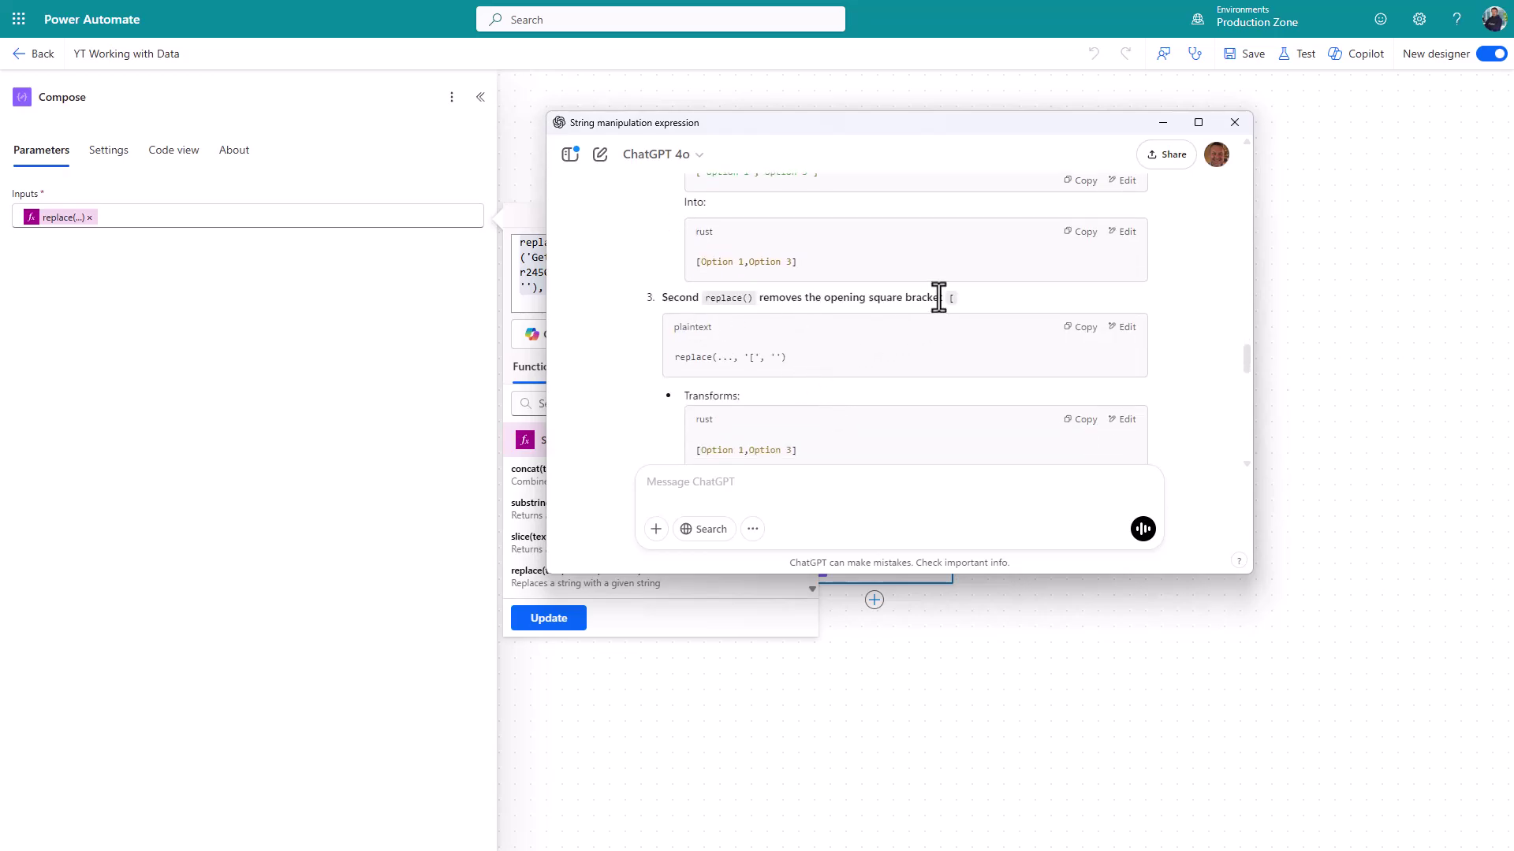
pyautogui.scroll(-2, 914, 324)
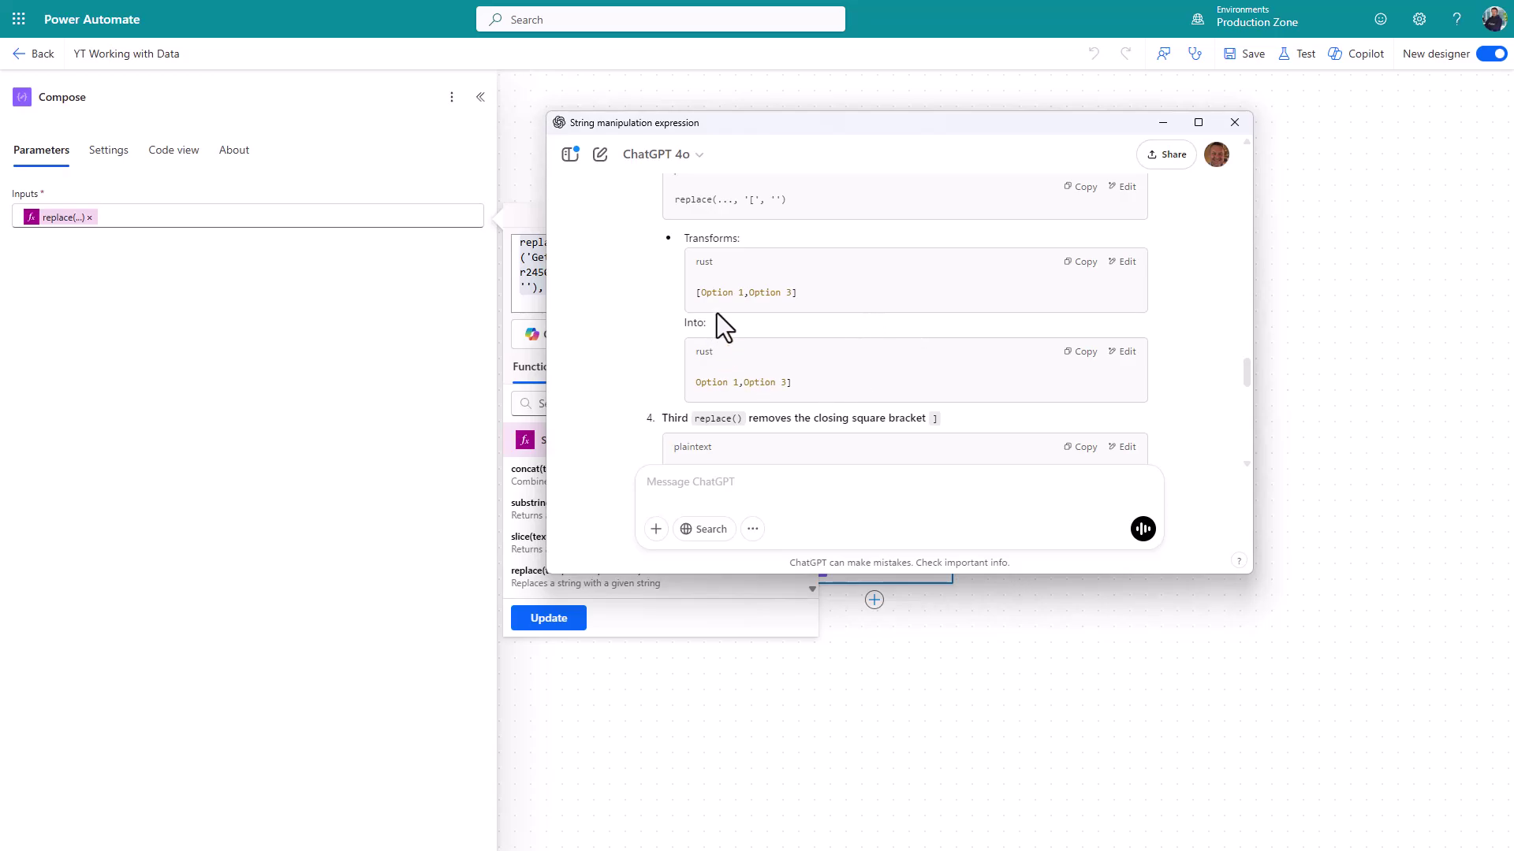
pyautogui.scroll(-1, 830, 372)
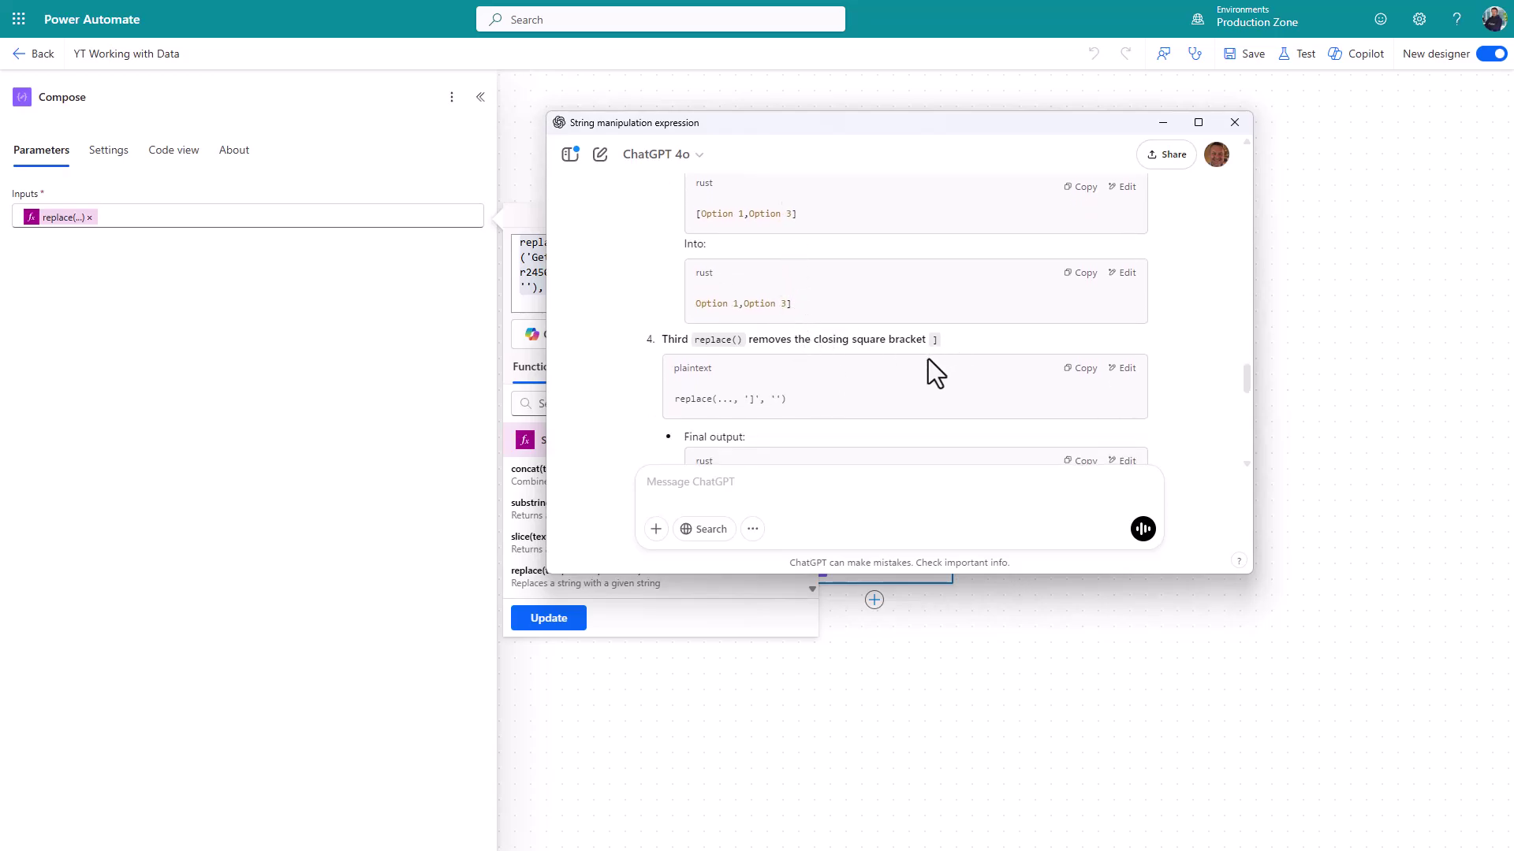
pyautogui.scroll(-3, 927, 356)
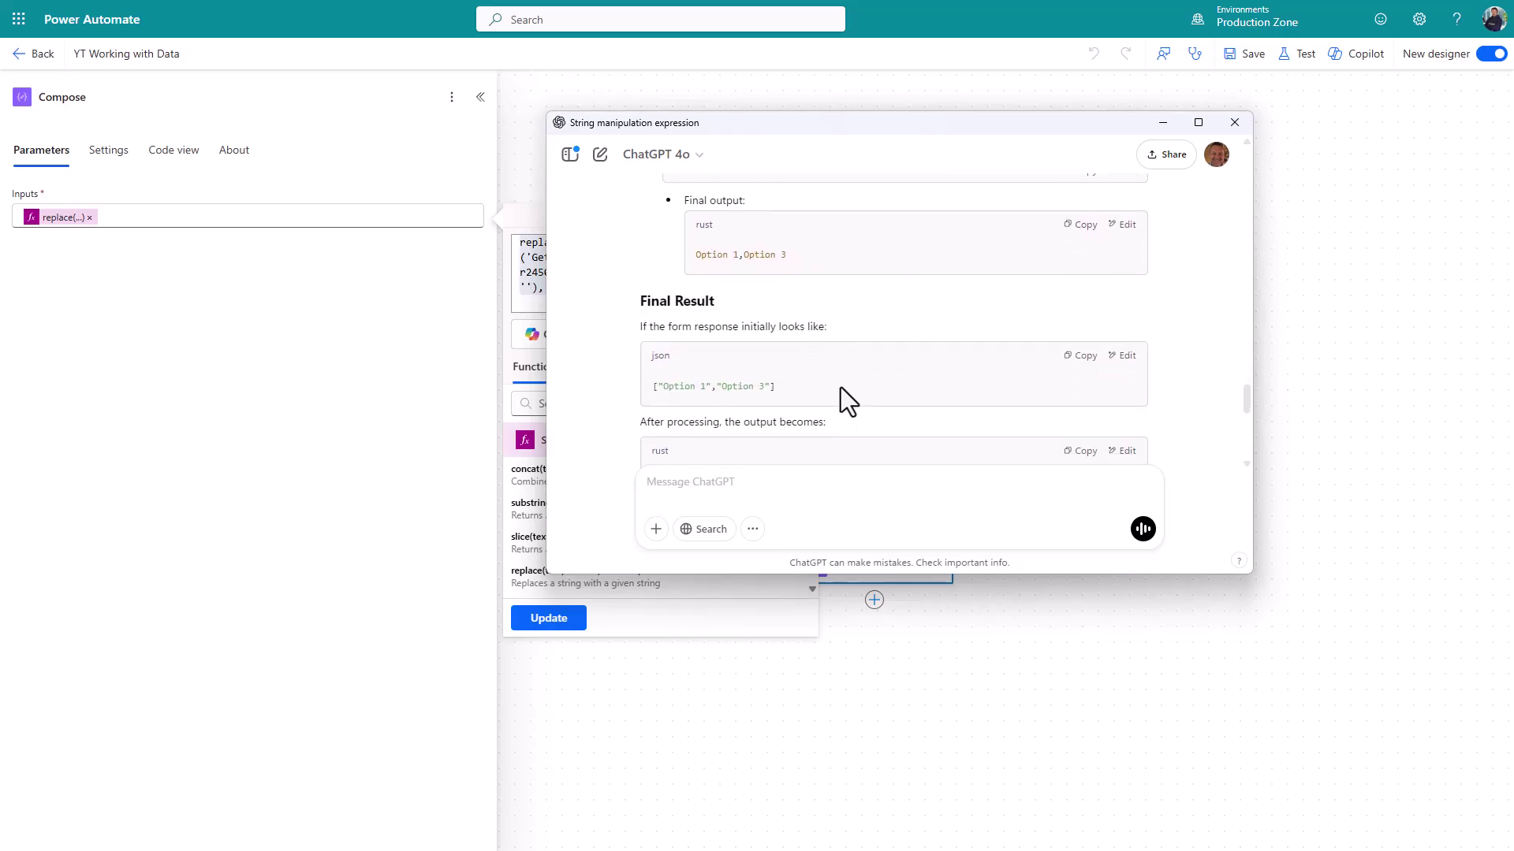
pyautogui.scroll(-1, 798, 385)
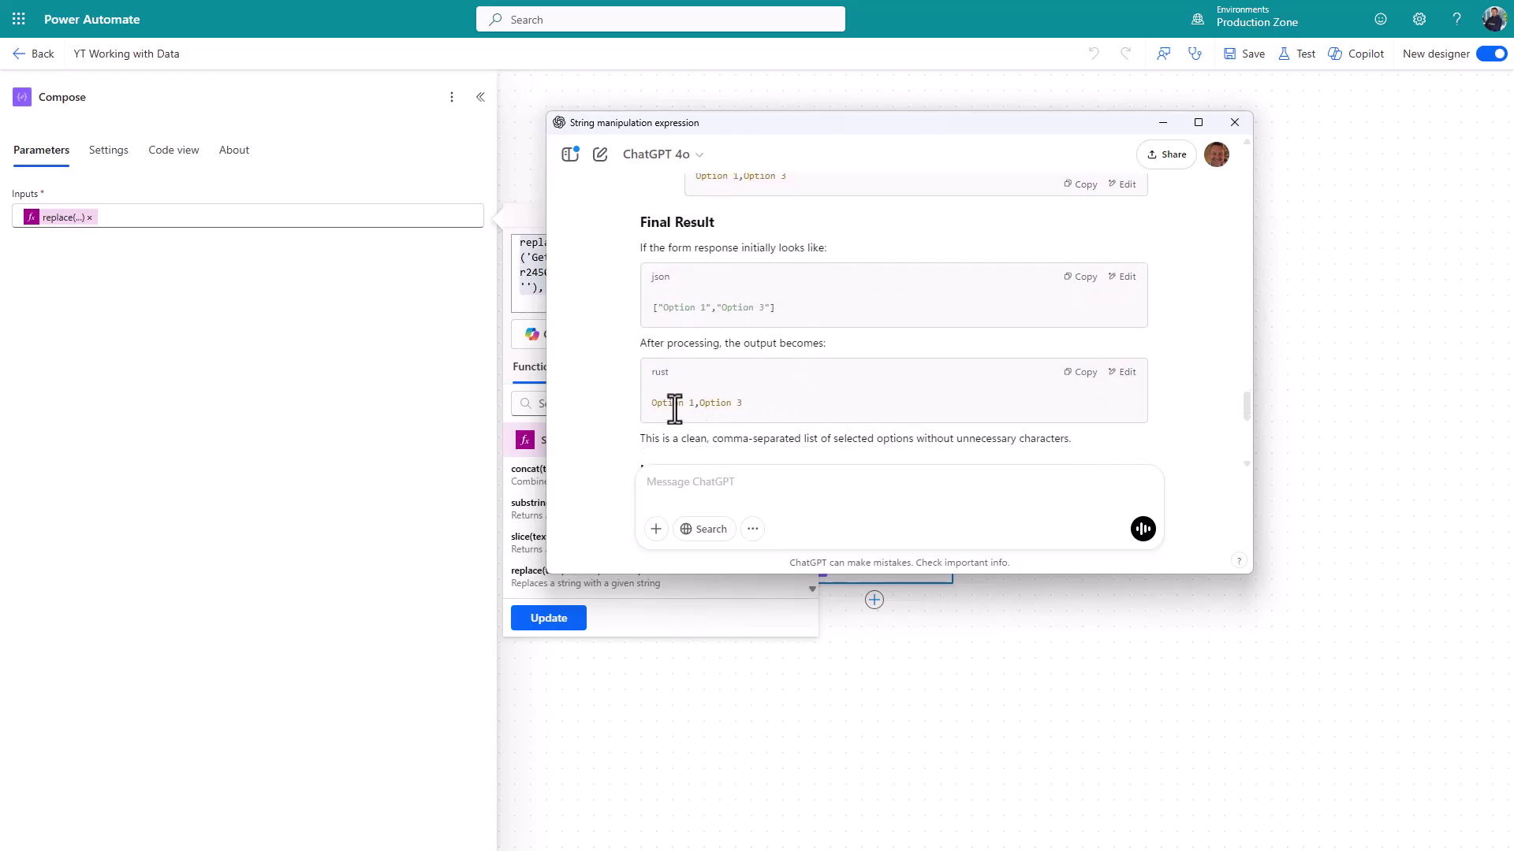
pyautogui.scroll(-2, 766, 401)
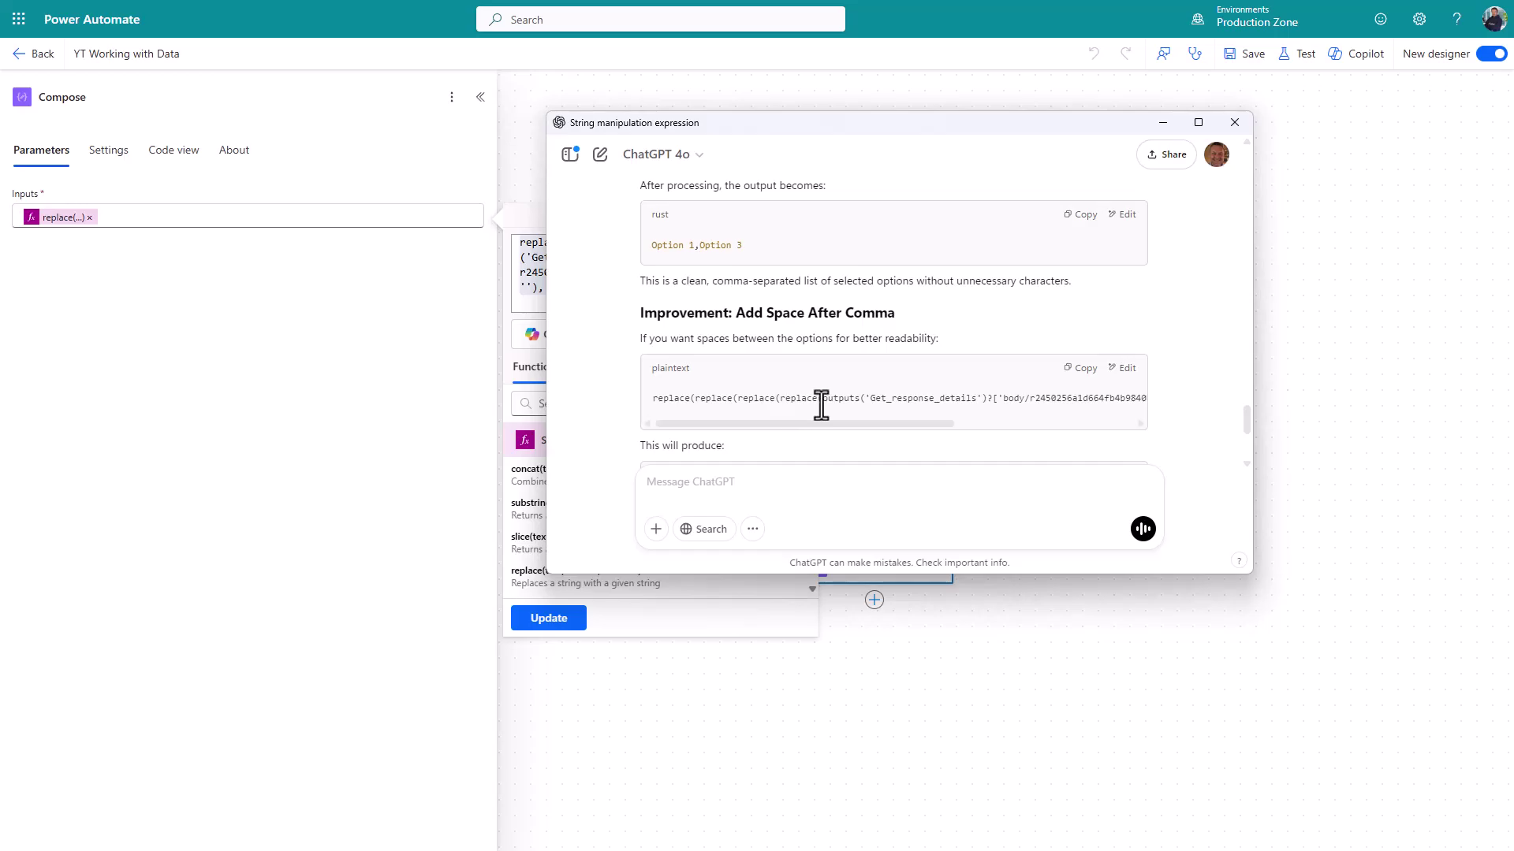
pyautogui.scroll(8, 809, 392)
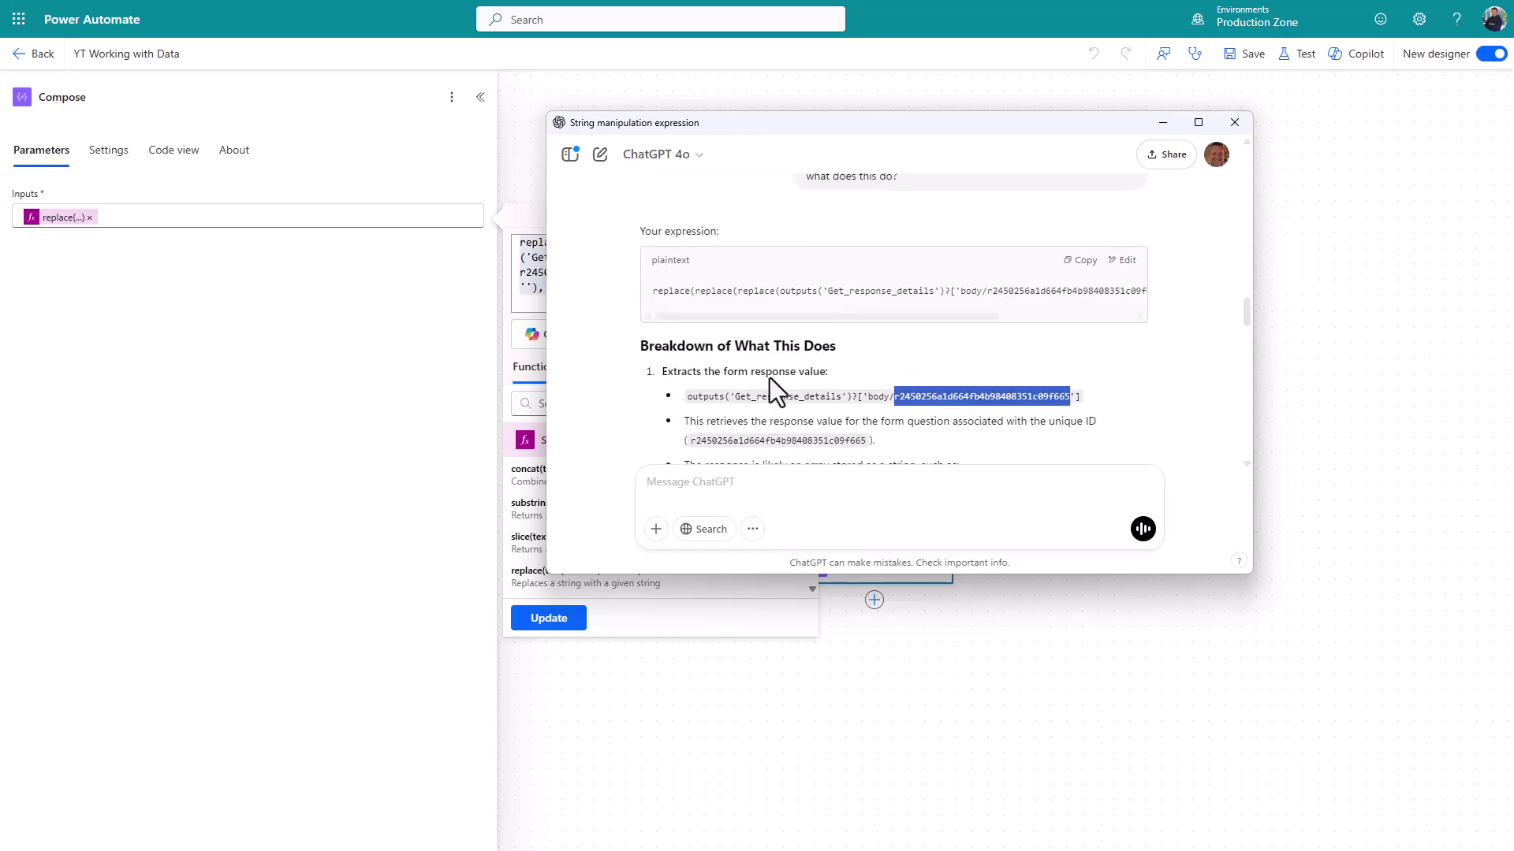
pyautogui.scroll(15, 767, 374)
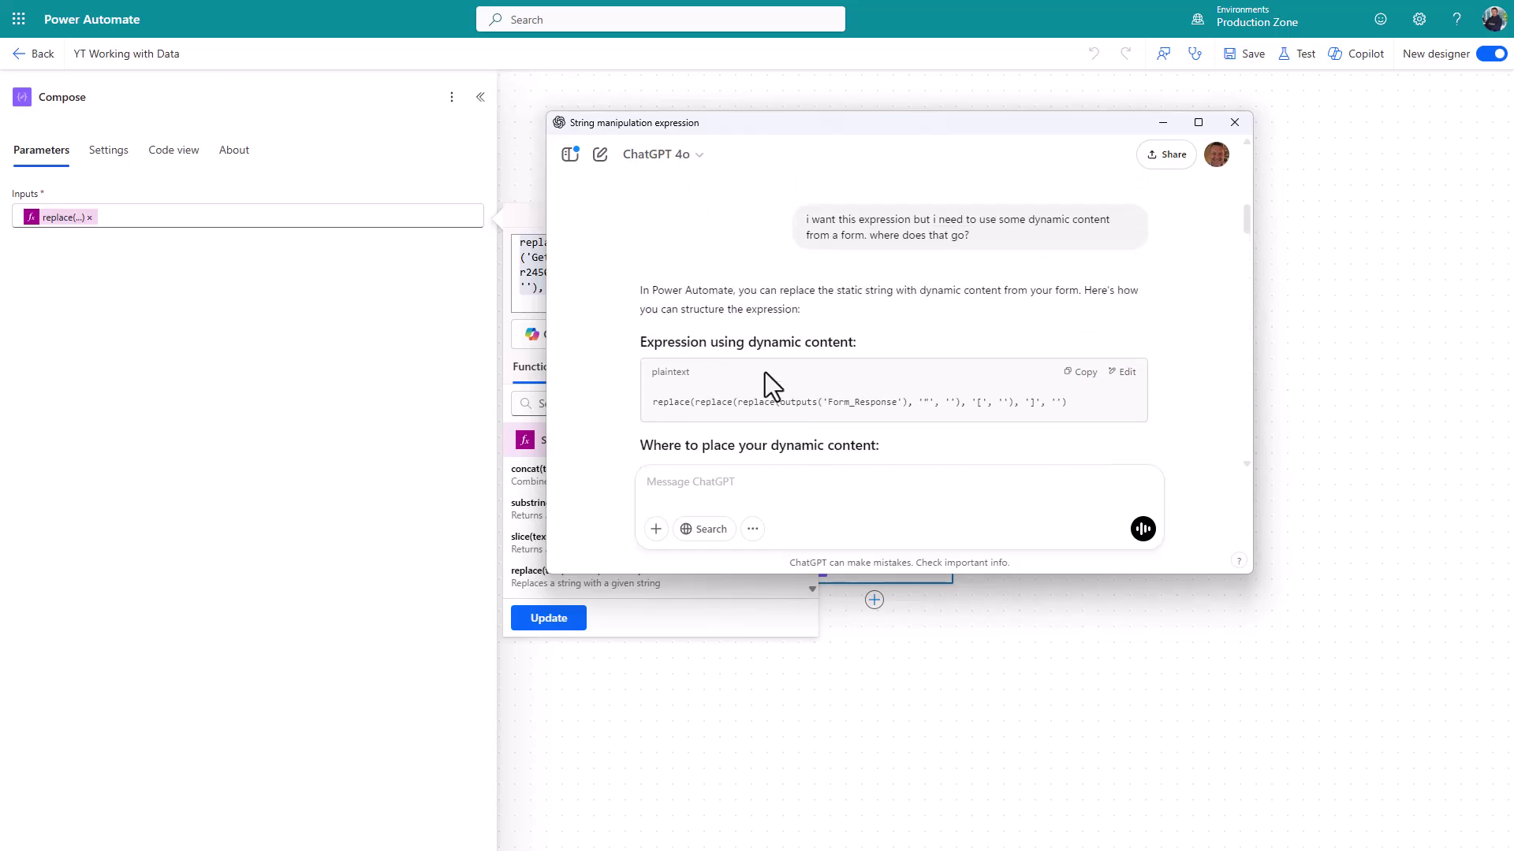
pyautogui.scroll(10, 765, 373)
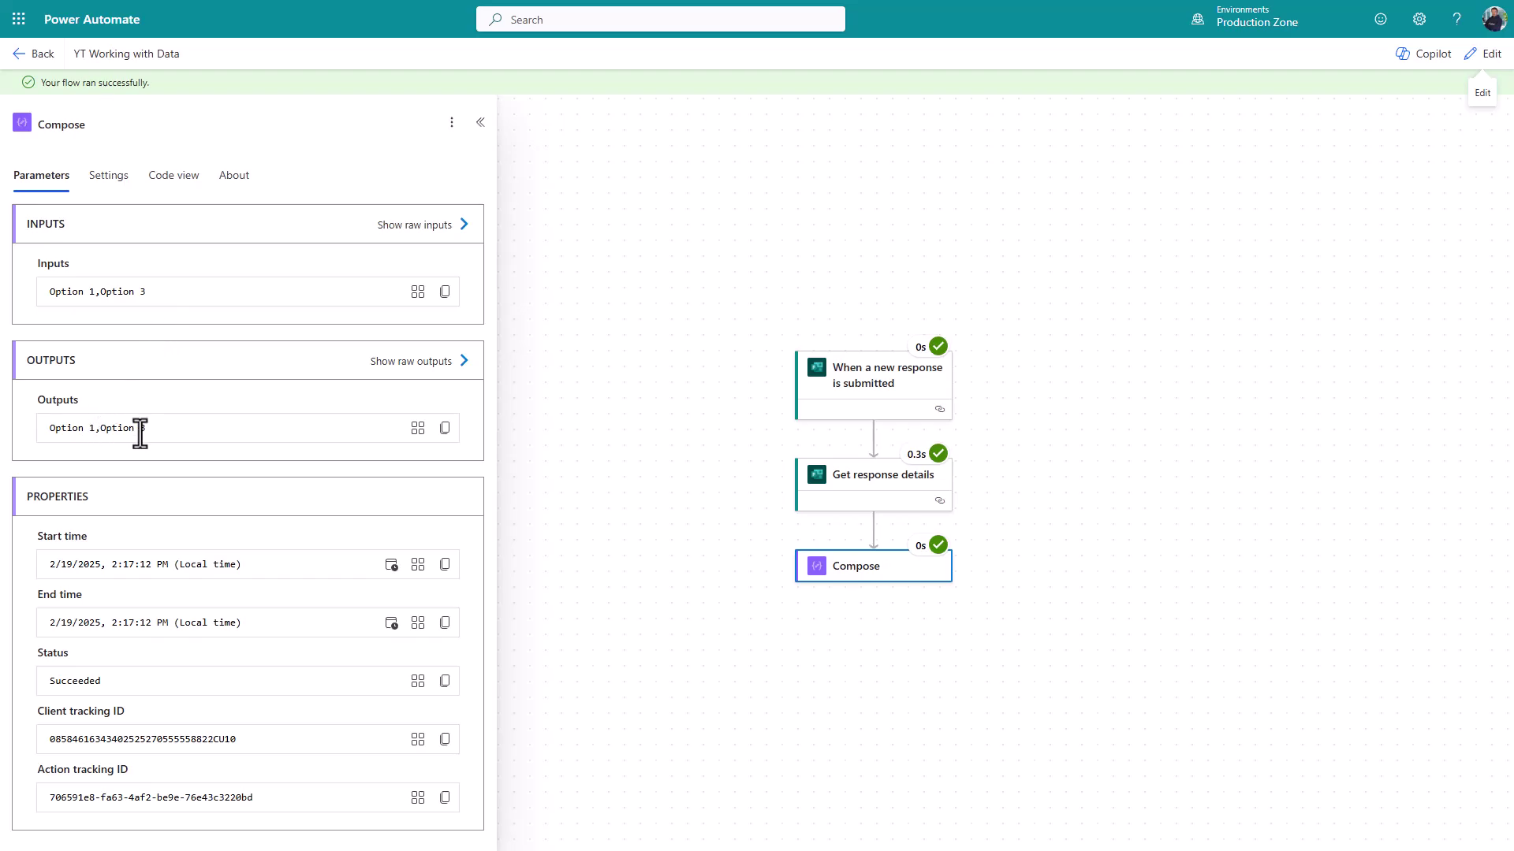
pyautogui.moveTo(89, 291); pyautogui.dragTo(140, 292)
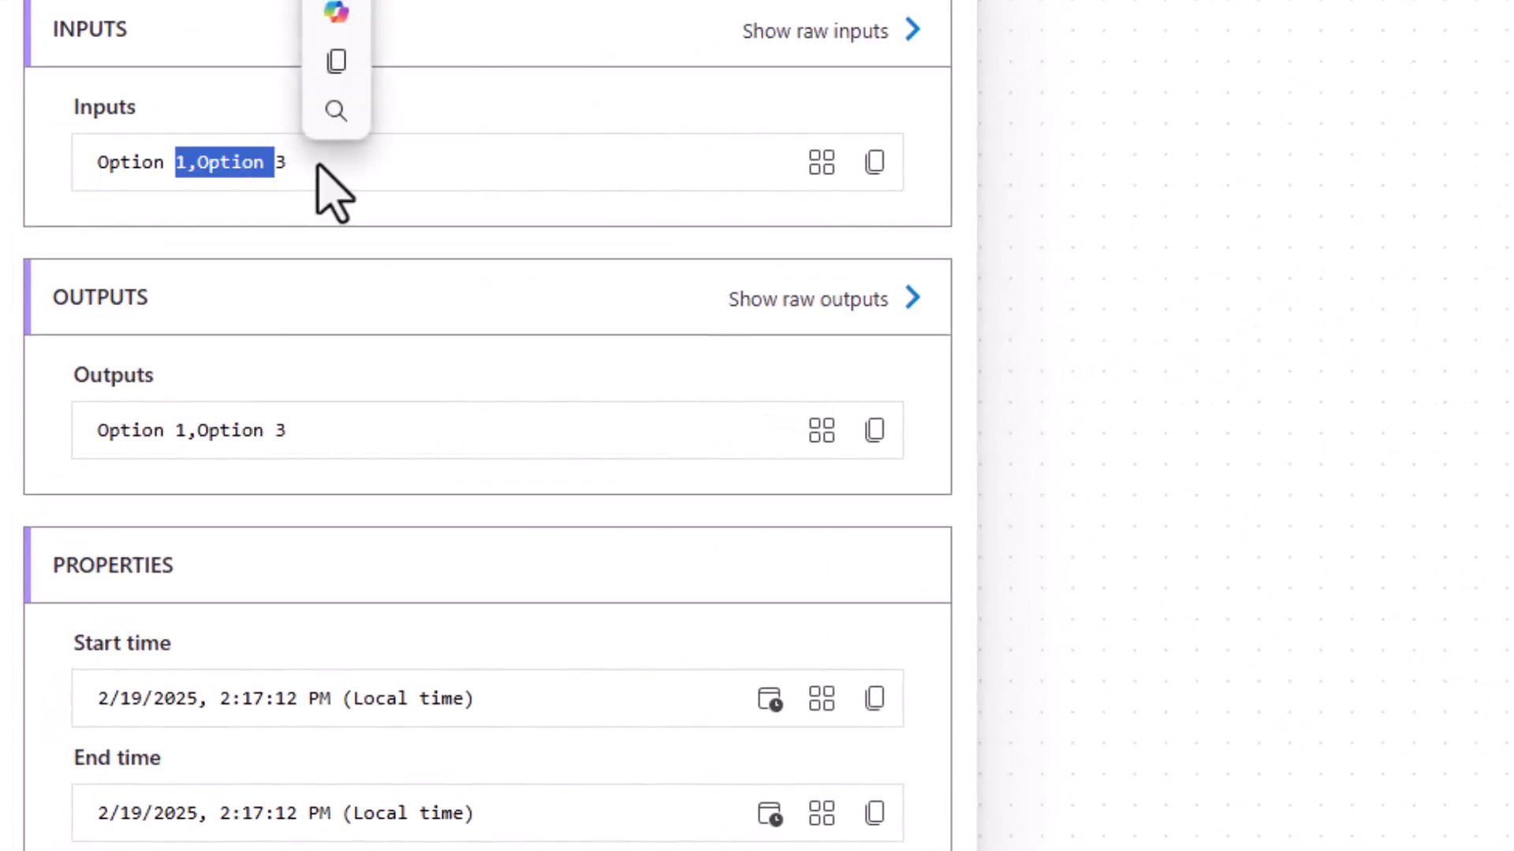
pyautogui.click(320, 172)
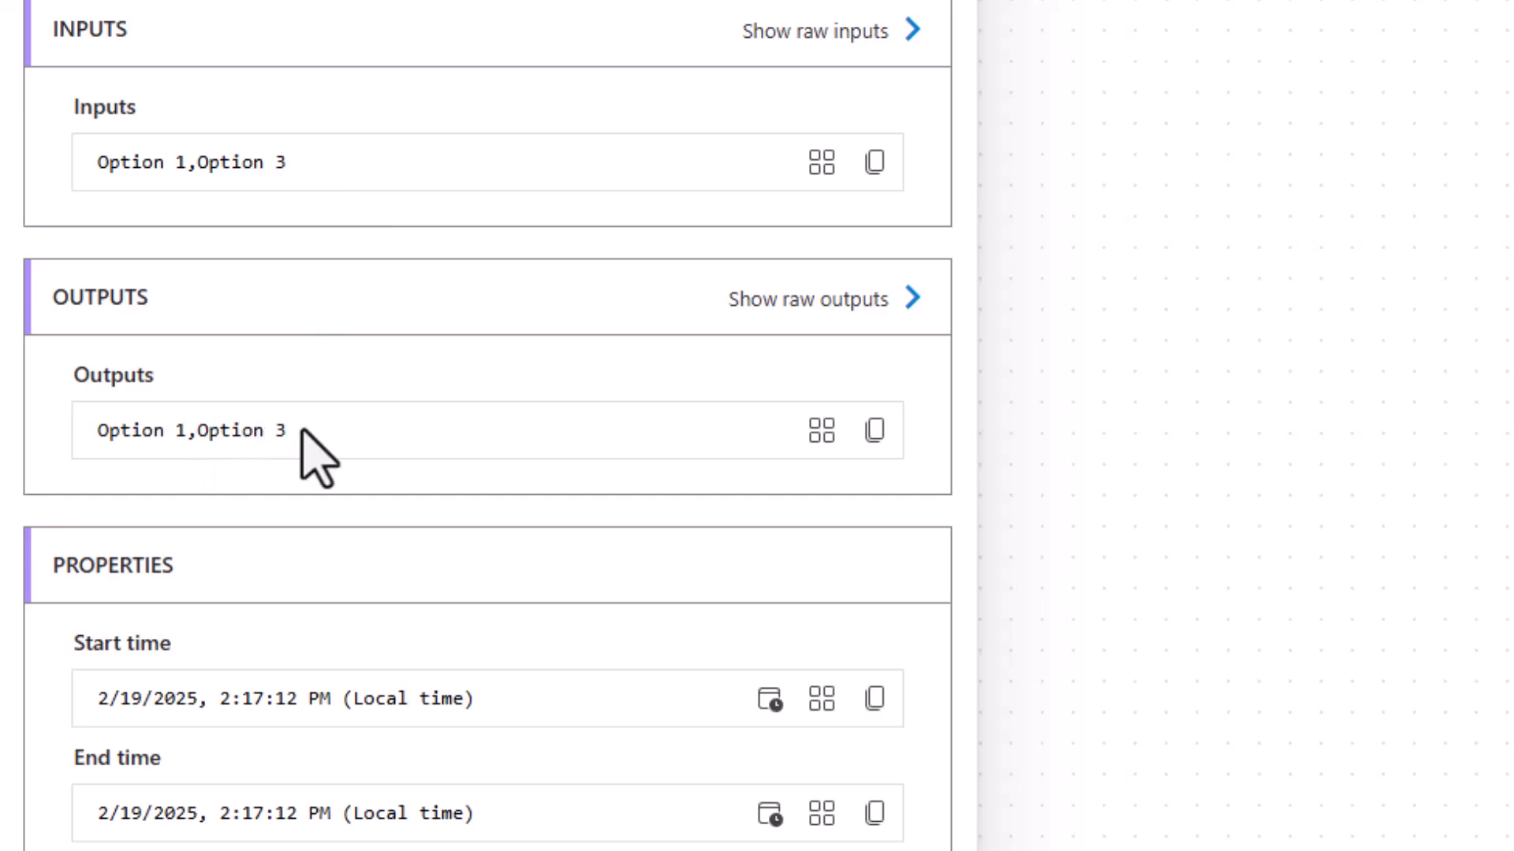
pyautogui.moveTo(301, 432); pyautogui.dragTo(95, 433)
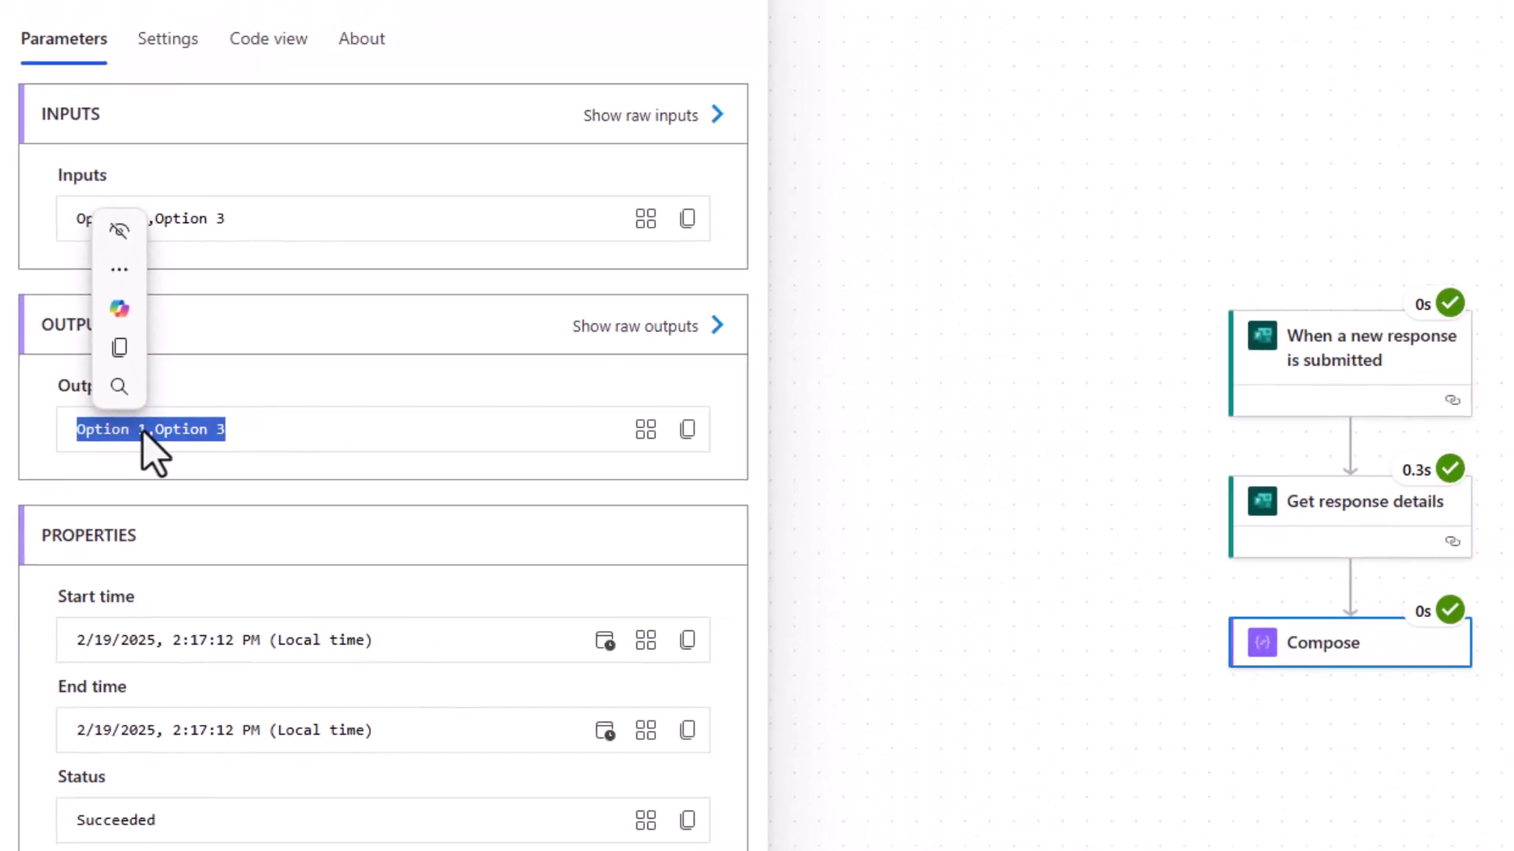